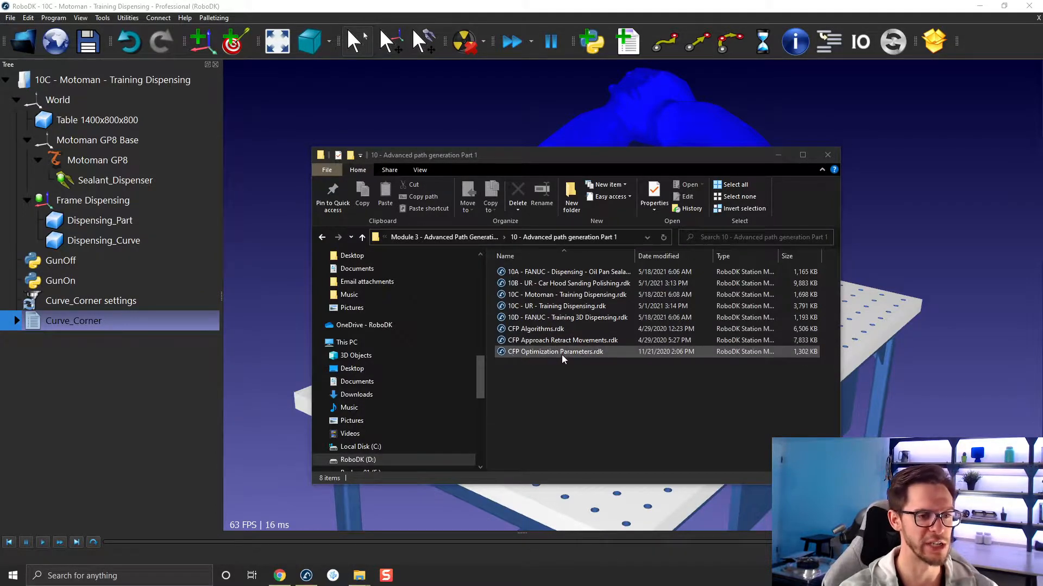
- Load the CFP Algorithms.rdk station and return to the 10C - Motoman - Training Dispensing station
left_click(537, 329)
left_click_drag(525, 328, 921, 160)
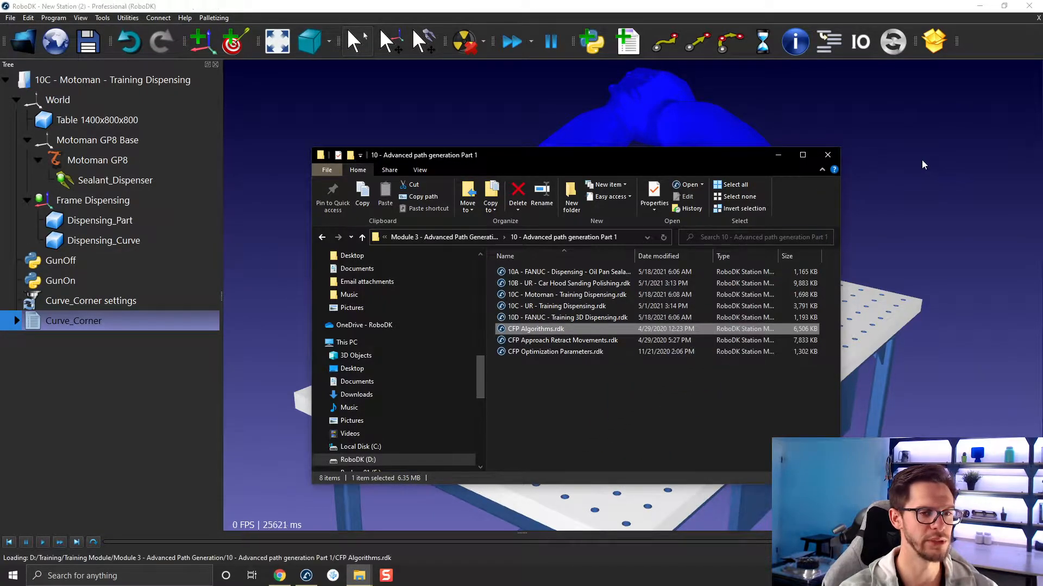
left_click(105, 79)
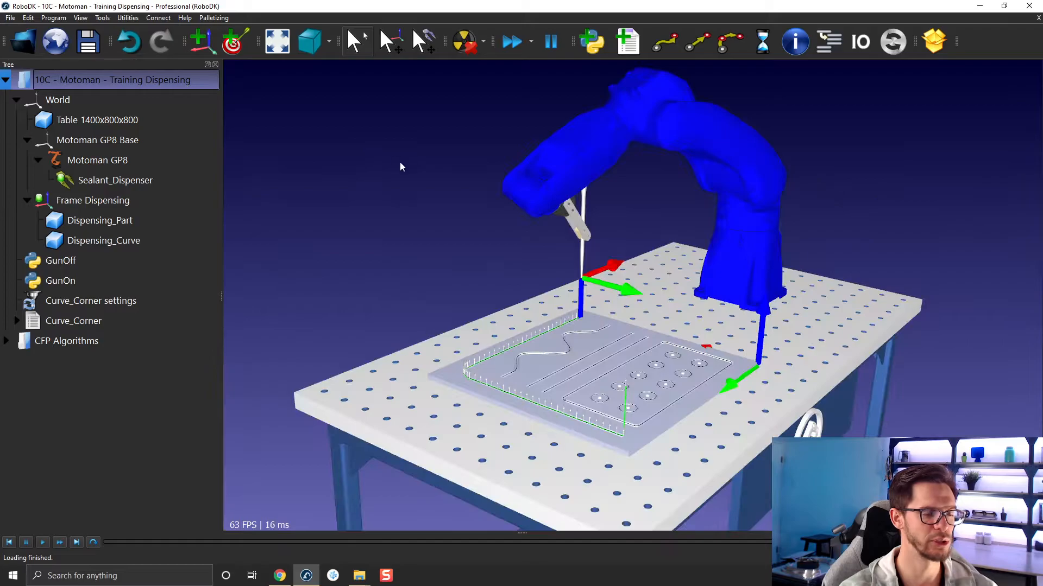
- Review the available path algorithms in the Curve_Corner settings, keeping Minimum tool orientation change selected
double_click(142, 306)
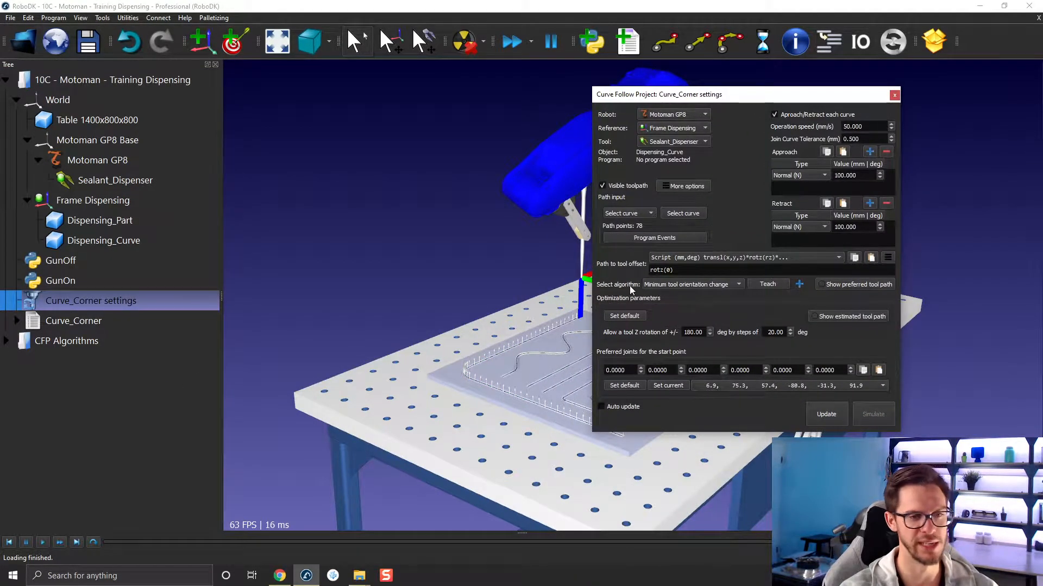
left_click(673, 287)
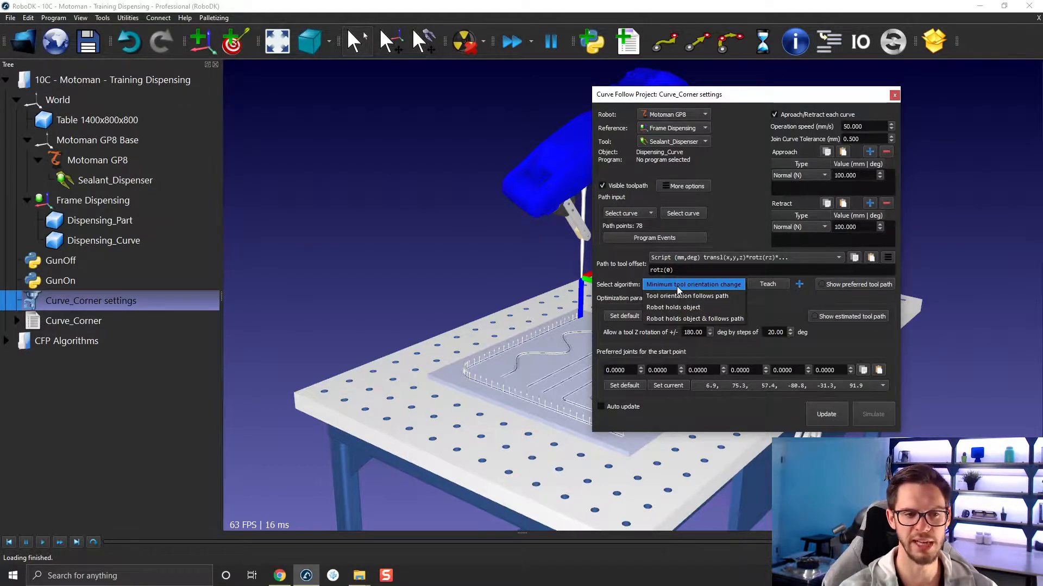
left_click(677, 285)
left_click(893, 95)
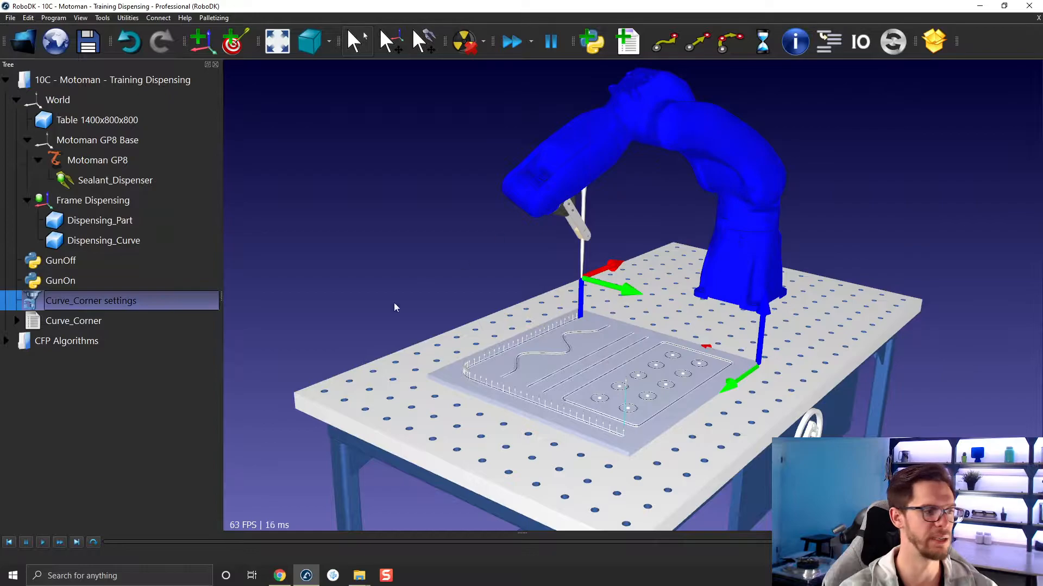
- Switch to the CFP Algorithms station and bring the first ABB robot into close view
left_click(164, 346)
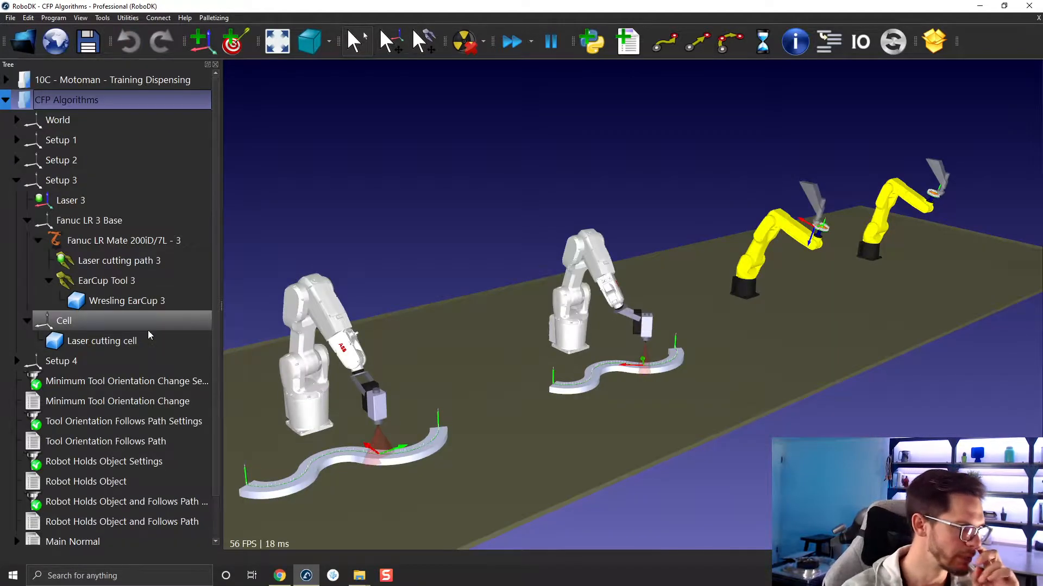
left_click_drag(378, 293, 533, 255)
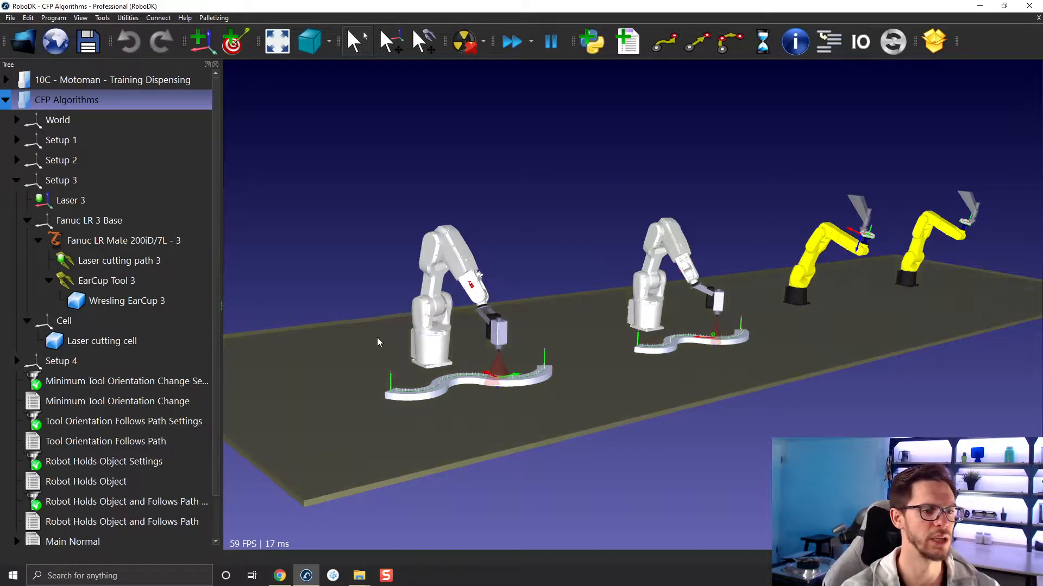
scroll(425, 348, "up", 4)
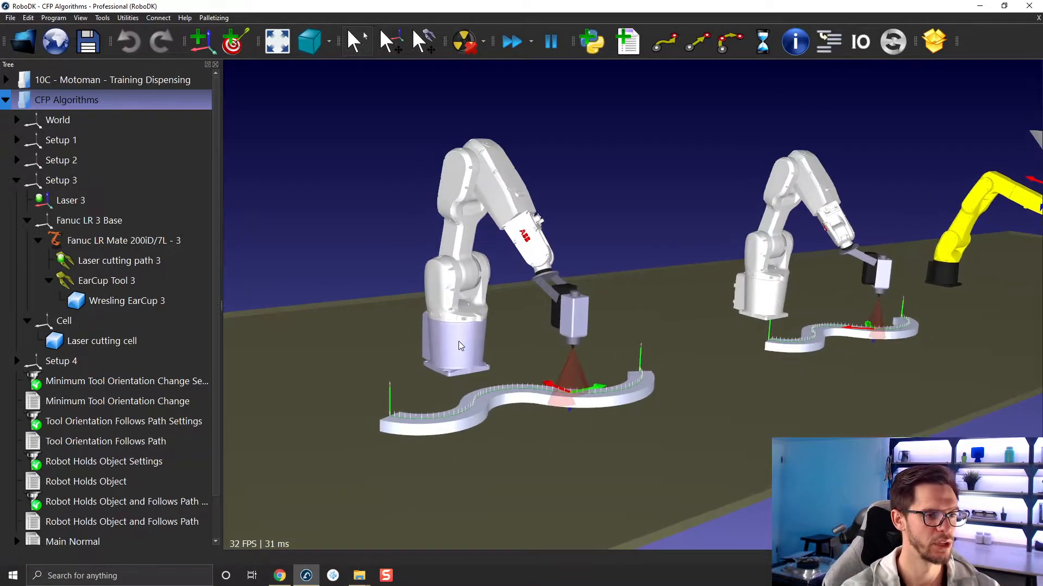
- Review the Minimum Tool Orientation Change Settings and their algorithm choices, keeping Minimum tool orientation change selected
double_click(118, 388)
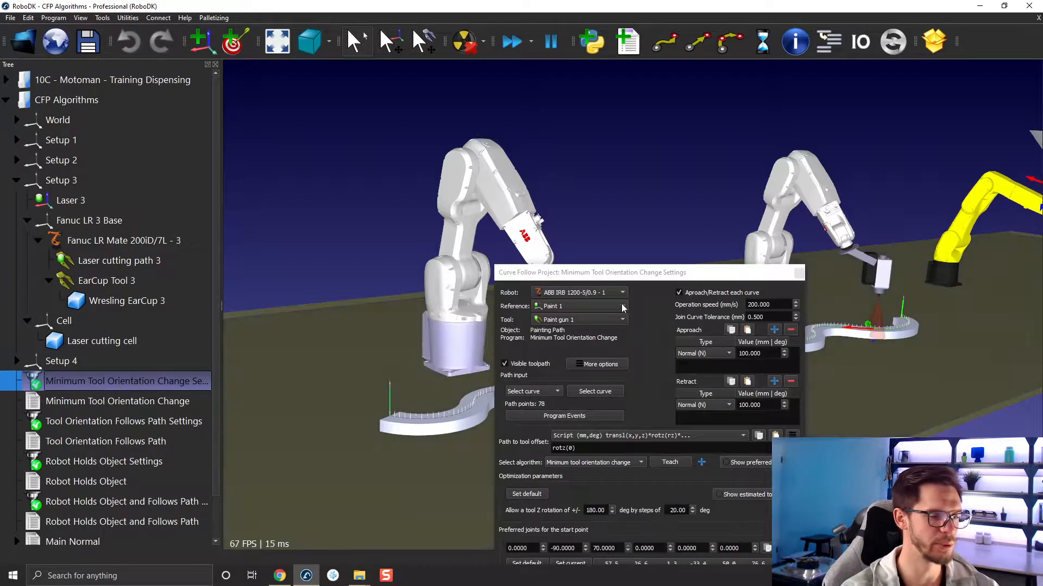
left_click_drag(642, 276, 867, 59)
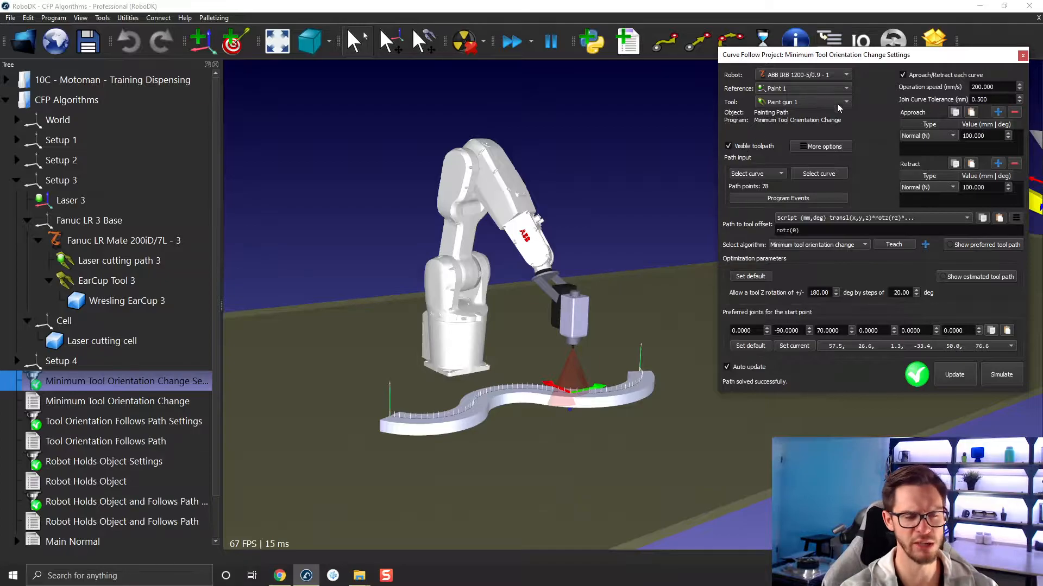
left_click(797, 245)
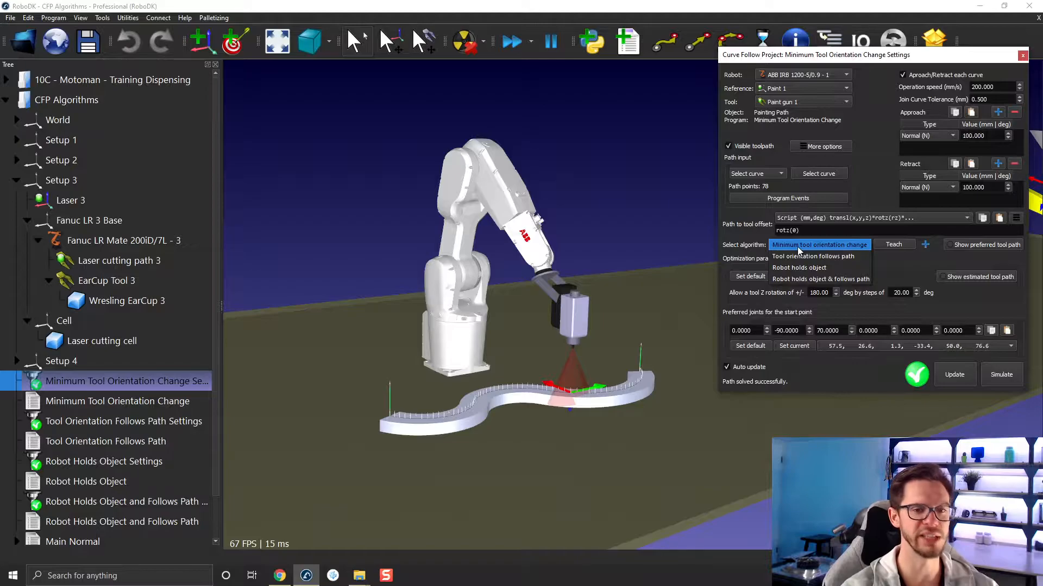
left_click(797, 245)
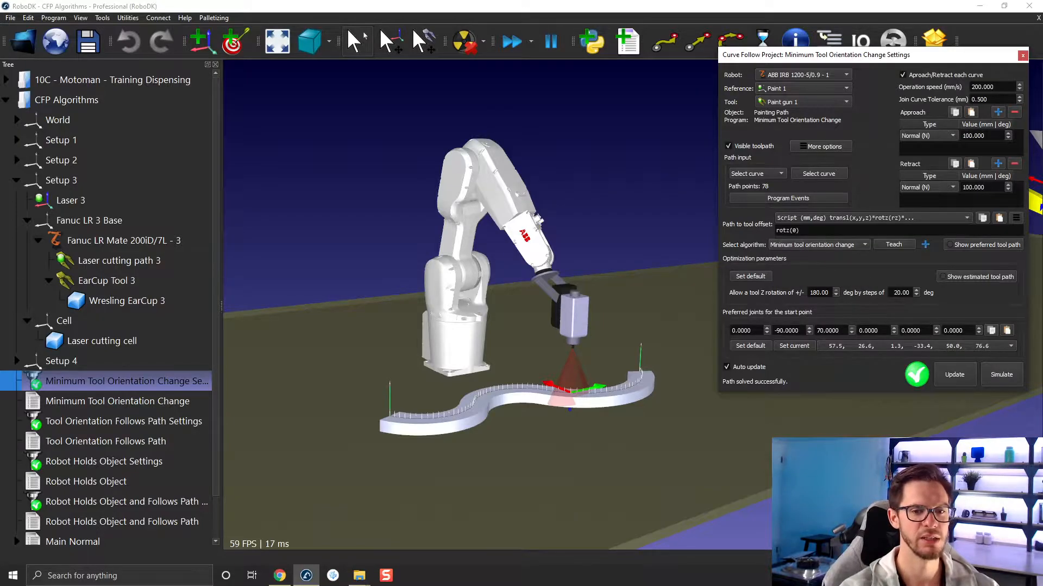
left_click(1023, 56)
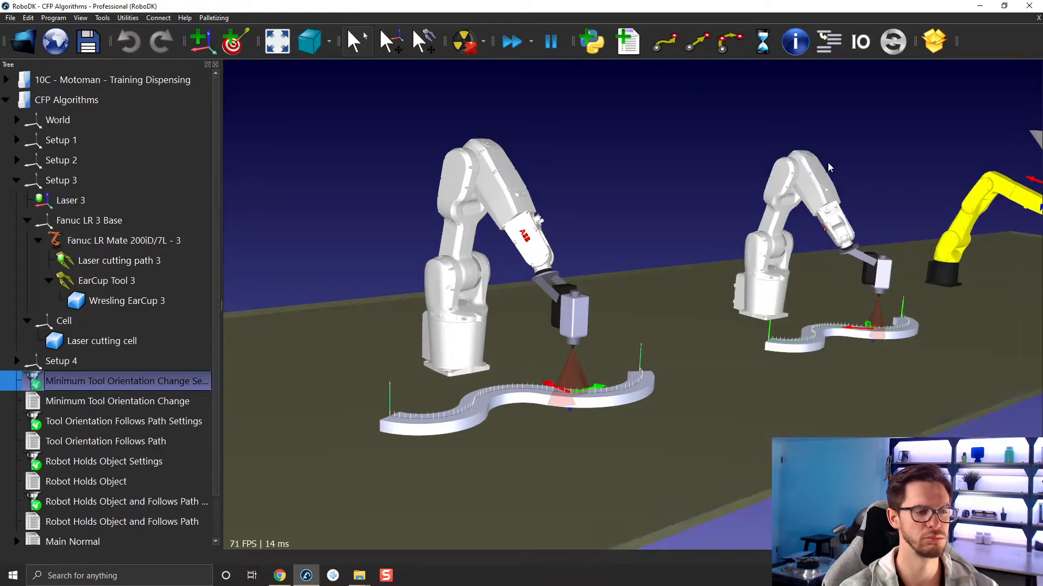
- Run the Minimum Tool Orientation Change program and watch the tool frame as it travels along the curve
double_click(128, 404)
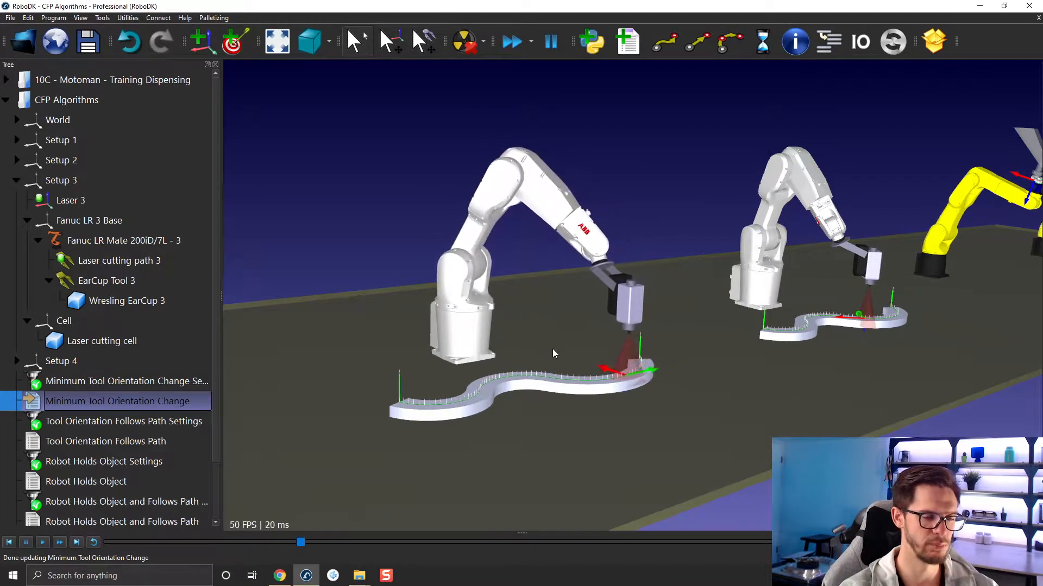
middle_click_drag(540, 407, 605, 319)
right_click_drag(605, 319, 587, 363)
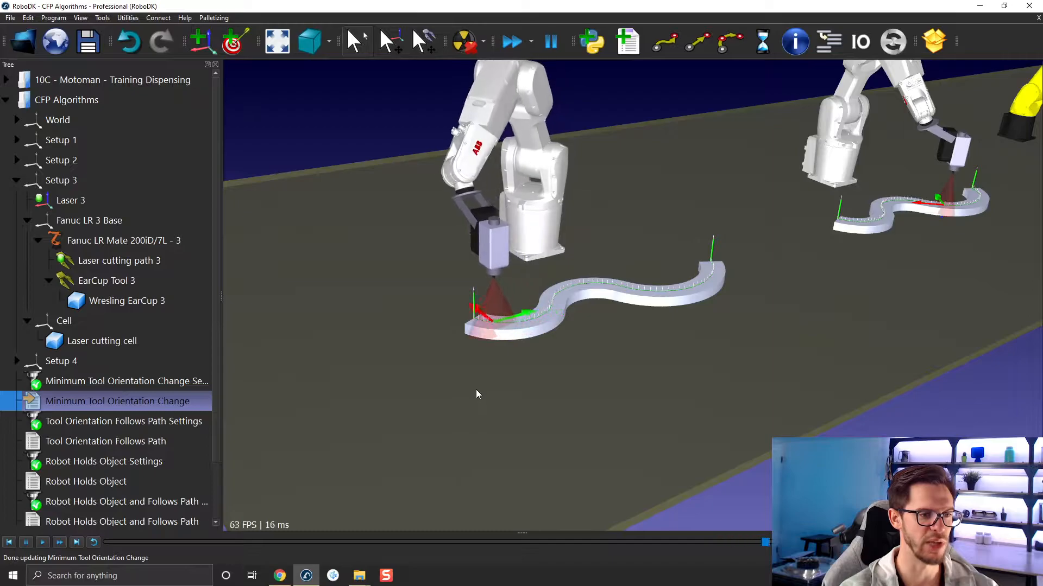
scroll(702, 285, "up", 5)
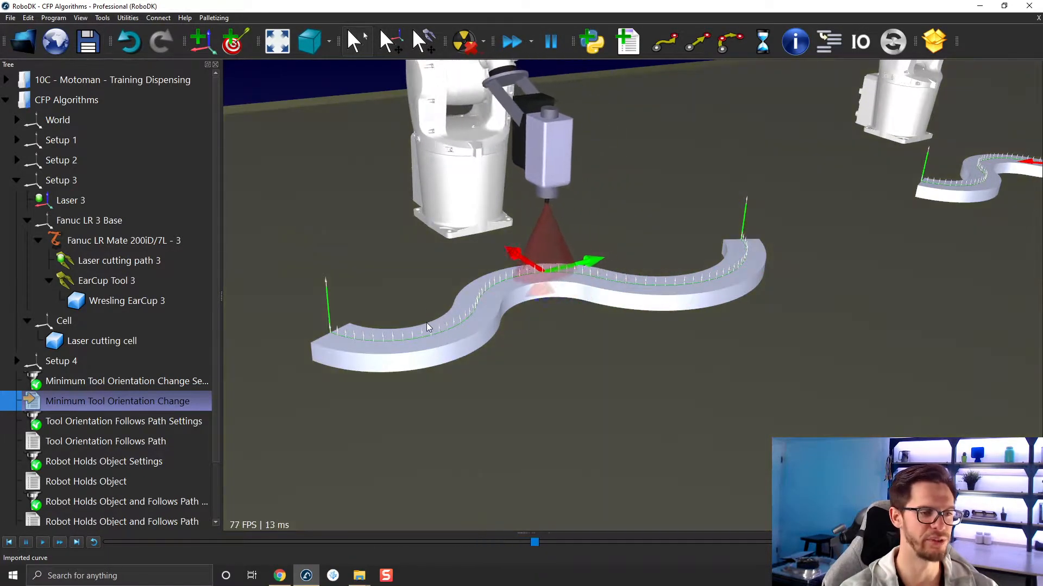
scroll(480, 367, "up", 3)
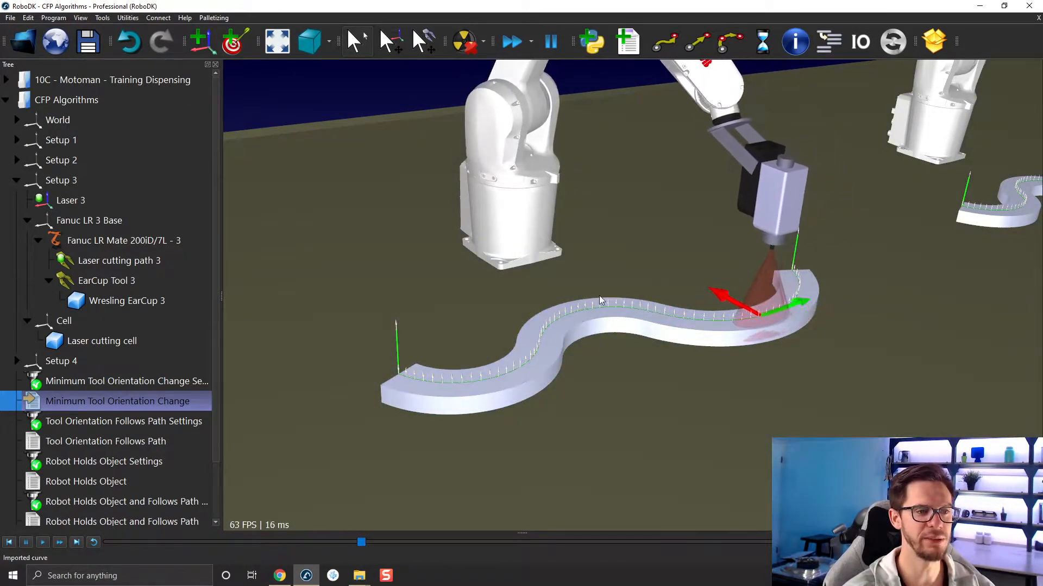
- Show the Setup 1 reference frame and scrub the simulation back near the curve's start to compare it with the tool frame
right_click(71, 143)
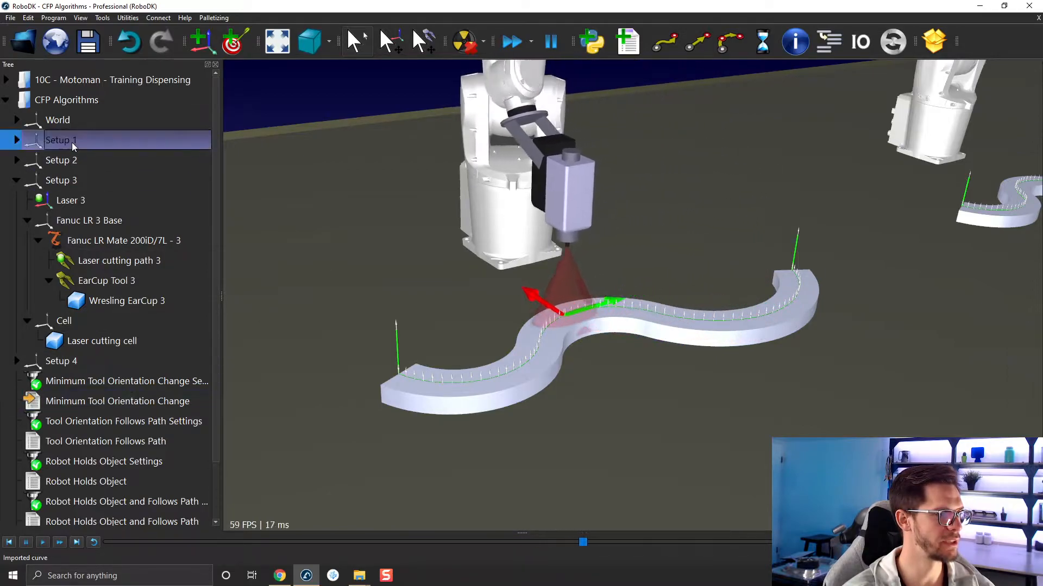
left_click(101, 159)
left_click(340, 277)
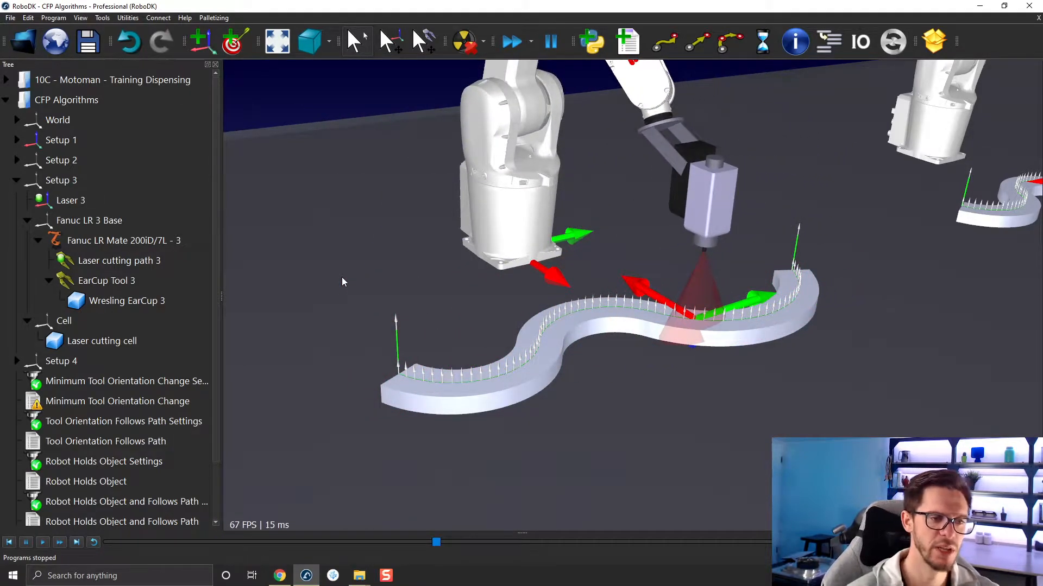
left_click_drag(449, 296, 708, 339)
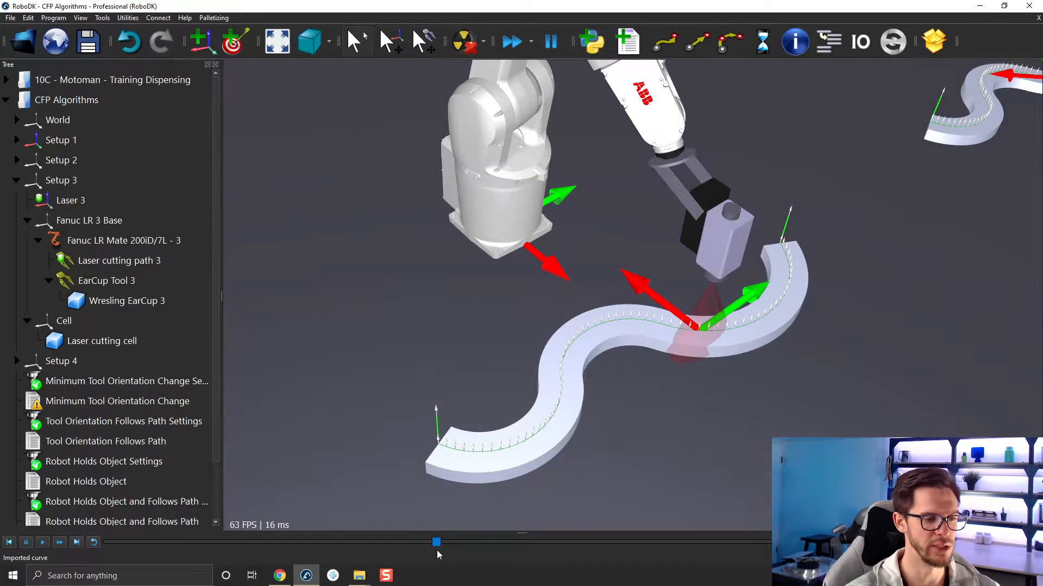
left_click_drag(435, 543, 286, 508)
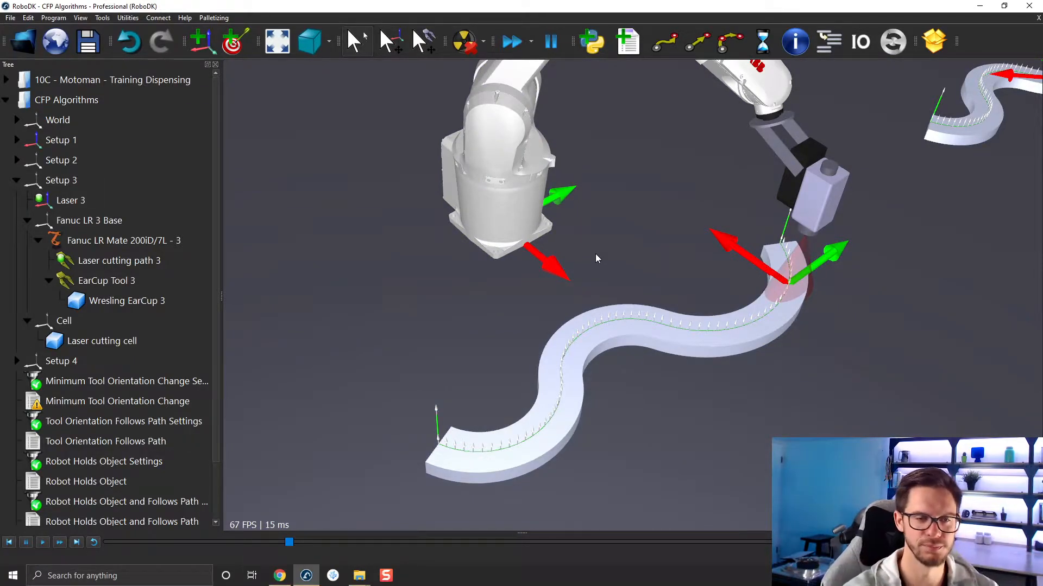
- Review the second ABB robot's Tool Orientation Follows Path Settings, including the selected algorithm and its description
scroll(480, 405, "down", 3)
middle_click_drag(792, 246, 608, 276)
scroll(644, 211, "up", 4)
middle_click_drag(644, 212, 622, 338)
mouse_move(623, 338)
right_mouse_down()
mouse_move(628, 288)
mouse_move(601, 309)
mouse_move(616, 280)
right_mouse_up()
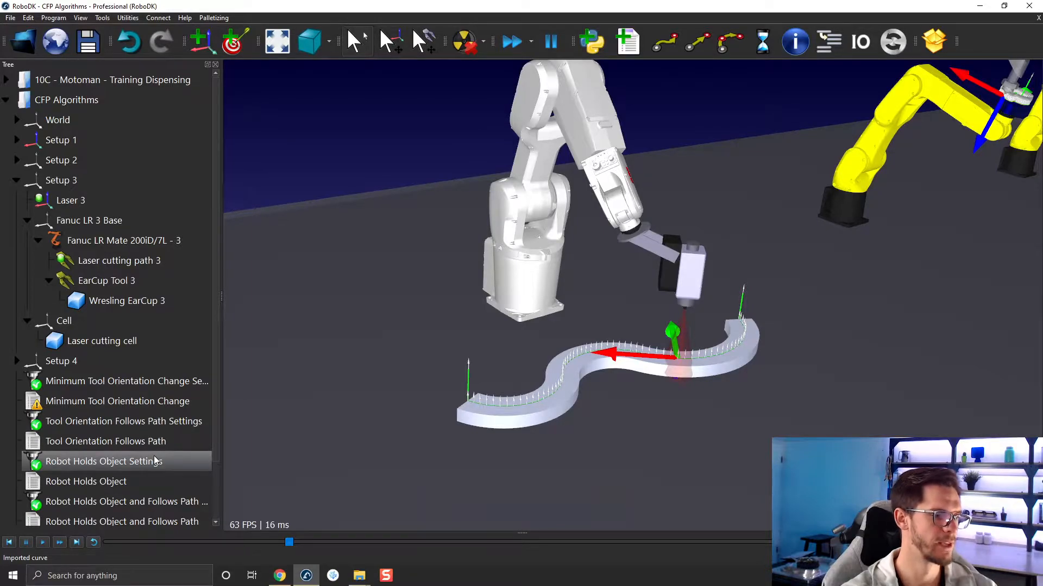
double_click(201, 421)
left_click_drag(685, 277, 833, 73)
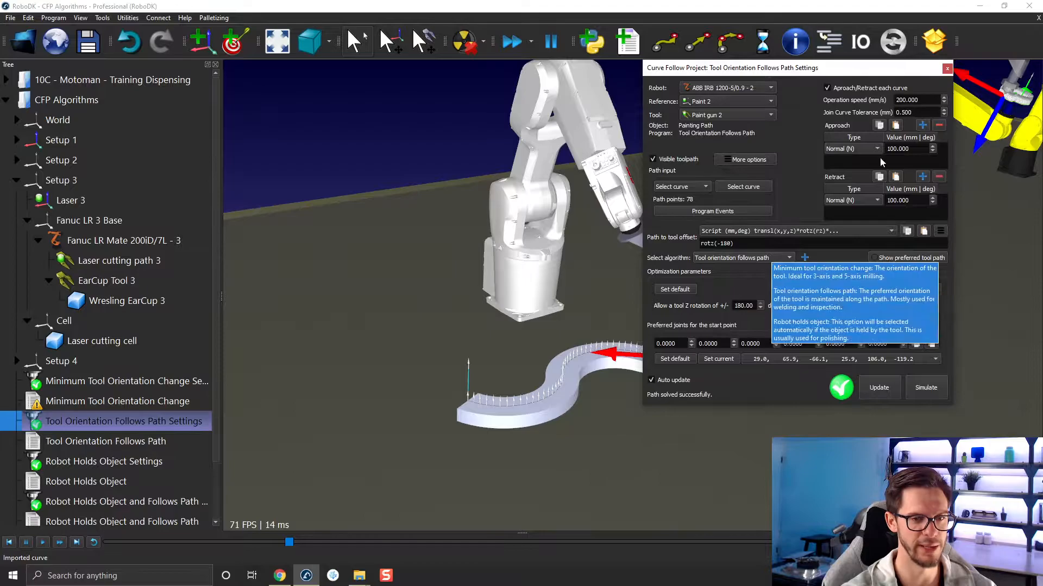
left_click(947, 69)
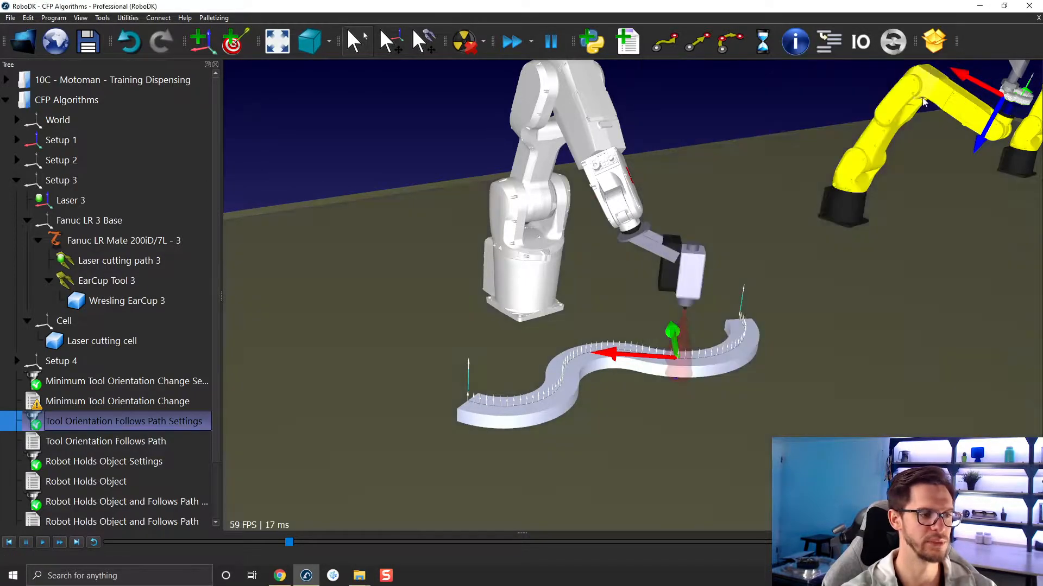
- Run the Tool Orientation Follows Path program and stop it with the tool partway along the curve
double_click(140, 442)
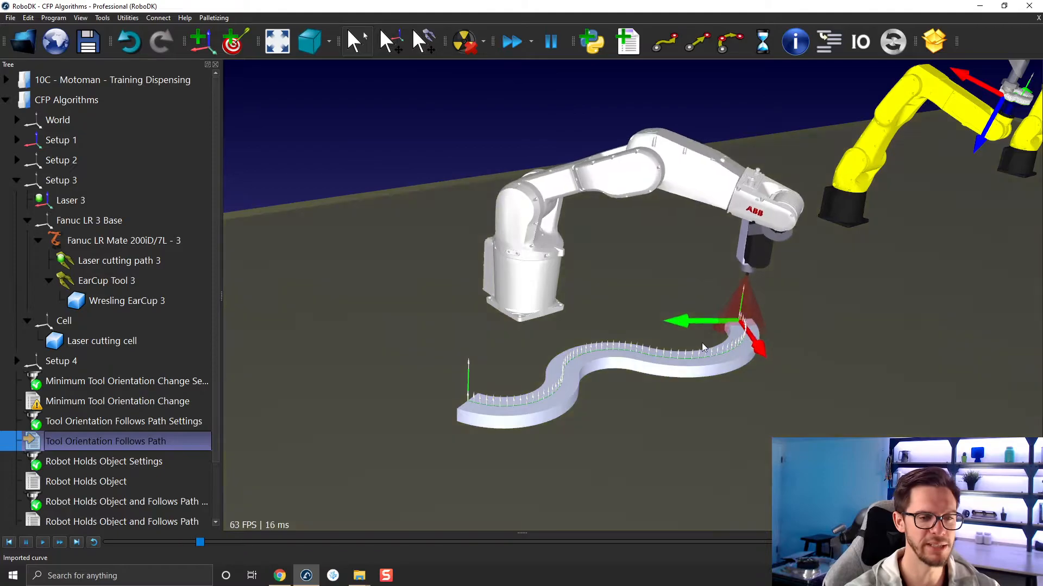
scroll(700, 345, "up", 5)
middle_click_drag(613, 414, 714, 278)
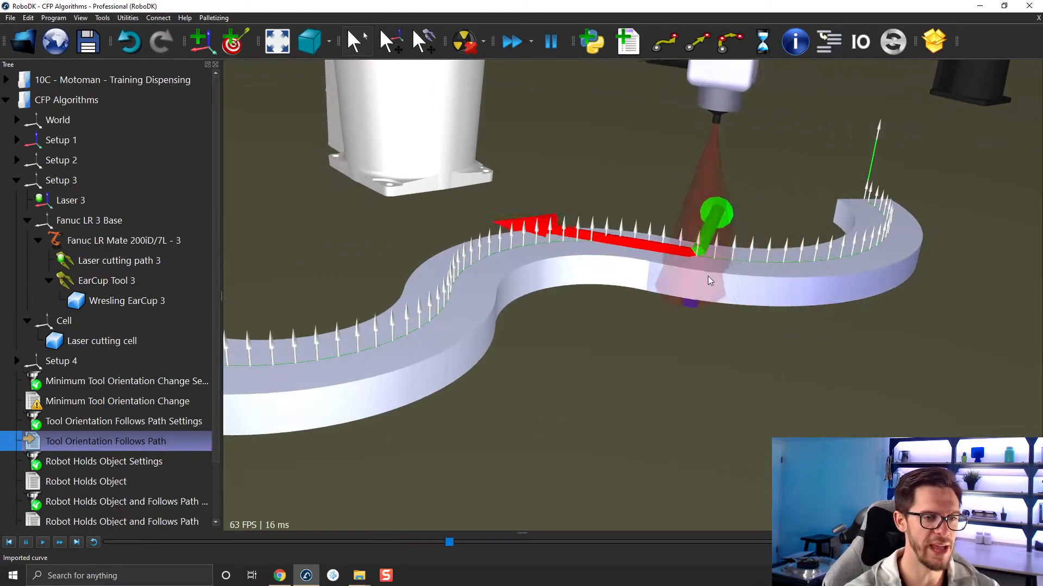
scroll(531, 280, "down", 3)
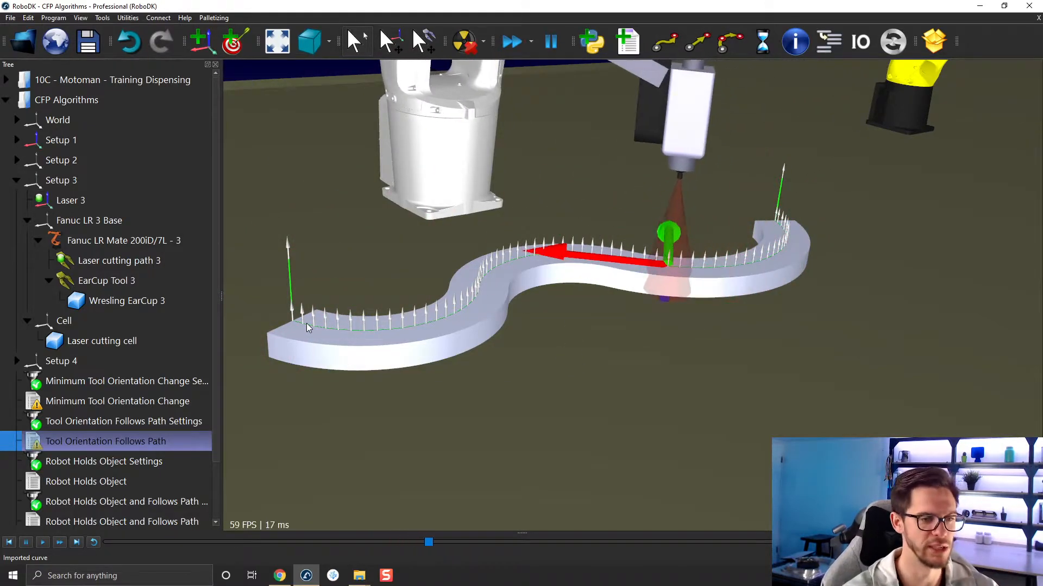
- Shrink the displayed reference frame axes and path normals to inspect the tool's X axis against the curve
scroll(630, 252, "up", 3)
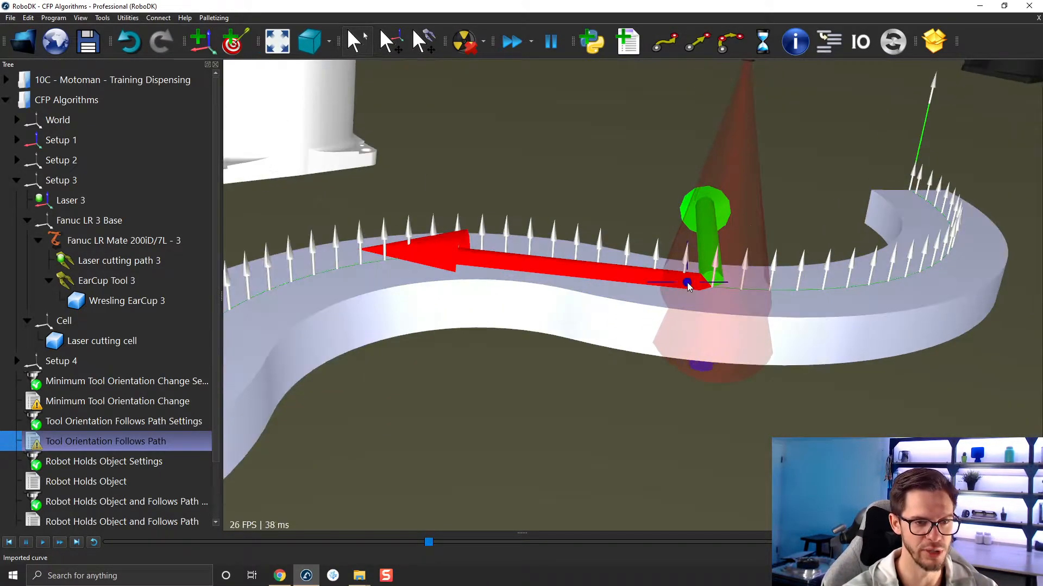
scroll(686, 283, "up", 3)
key("minus")
key("minus")
key("minus")
key("minus")
key("minus")
key("minus")
key("minus")
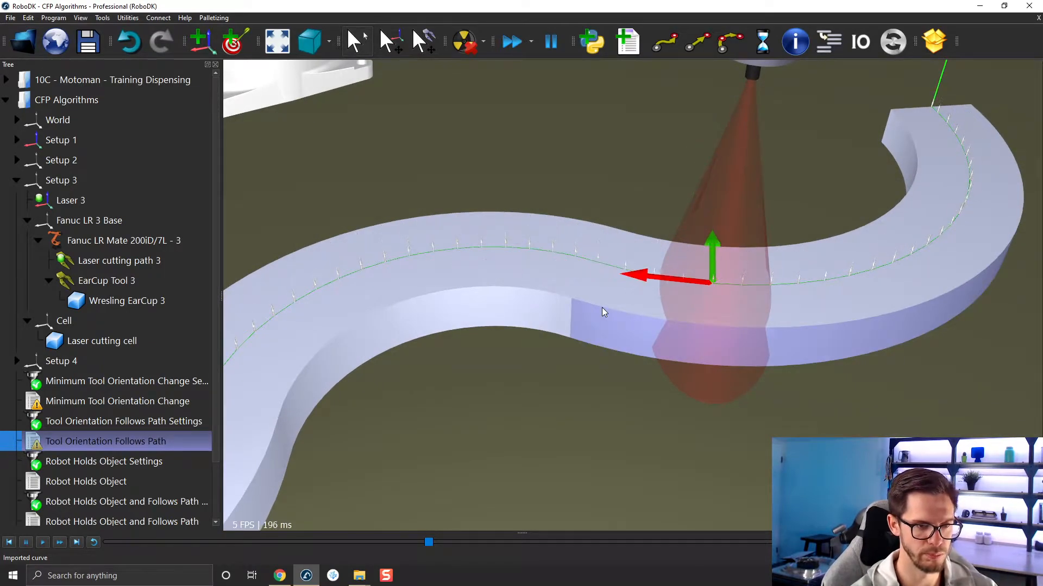
scroll(601, 307, "up", 4)
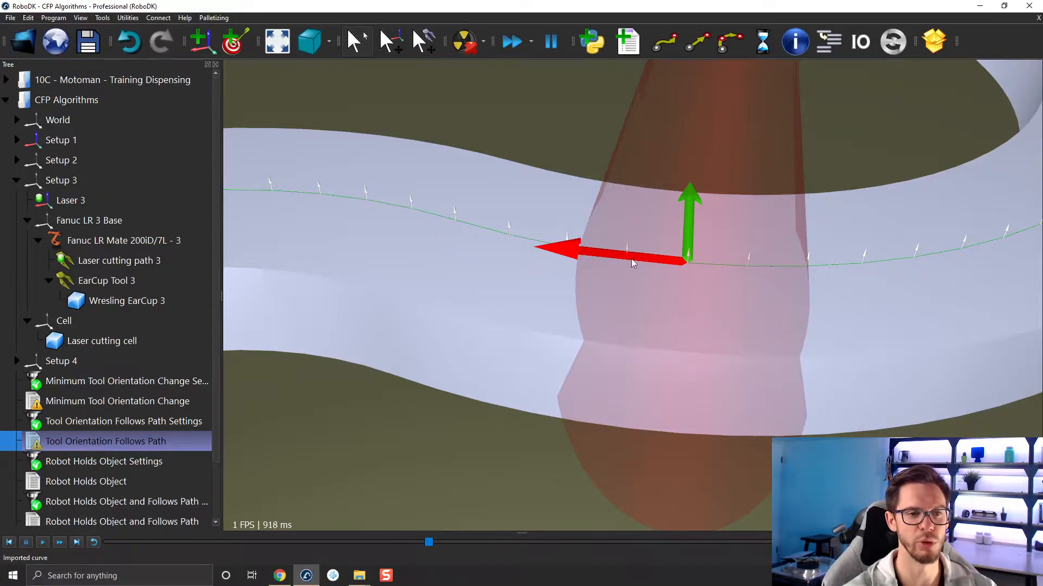
- Scrub the paused simulation slightly back along the curve to check the tool's X axis against the path direction
mouse_move(430, 544)
left_mouse_down()
mouse_move(442, 544)
mouse_move(419, 544)
left_mouse_up()
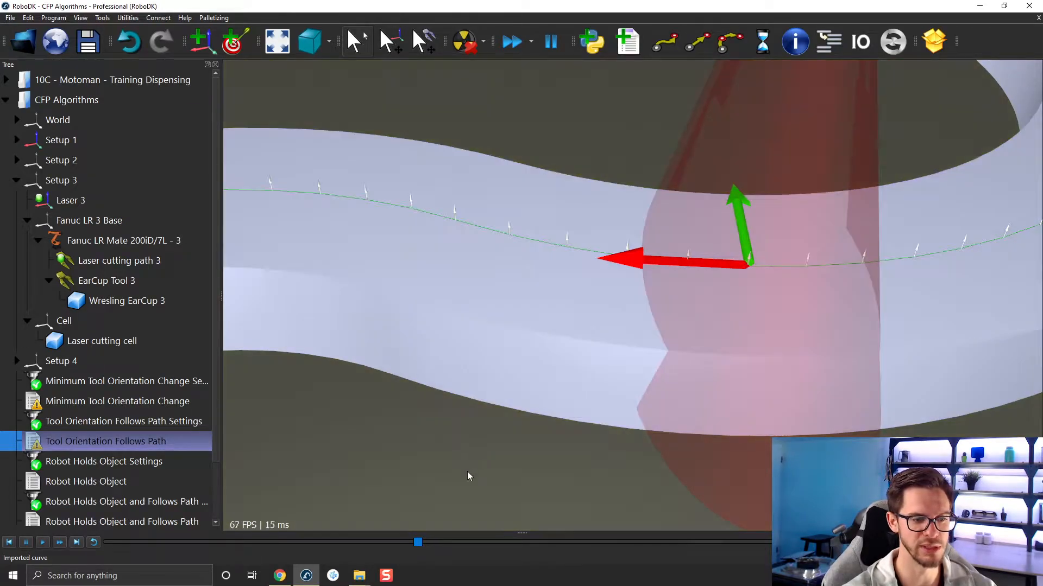
mouse_move(419, 545)
left_mouse_down()
mouse_move(493, 556)
mouse_move(417, 550)
left_mouse_up()
scroll(497, 375, "down", 10)
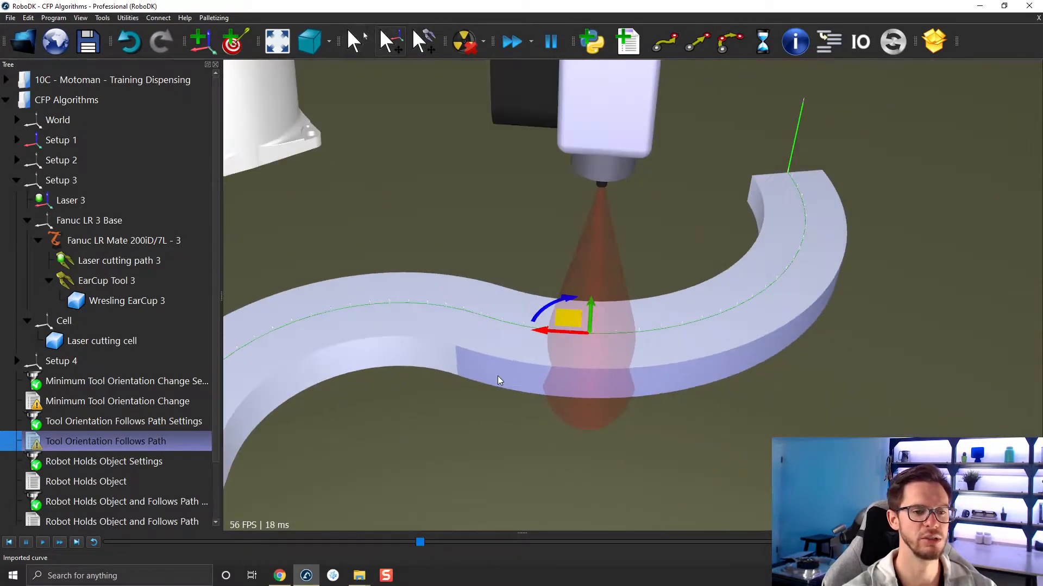
middle_click_drag(520, 372, 663, 267)
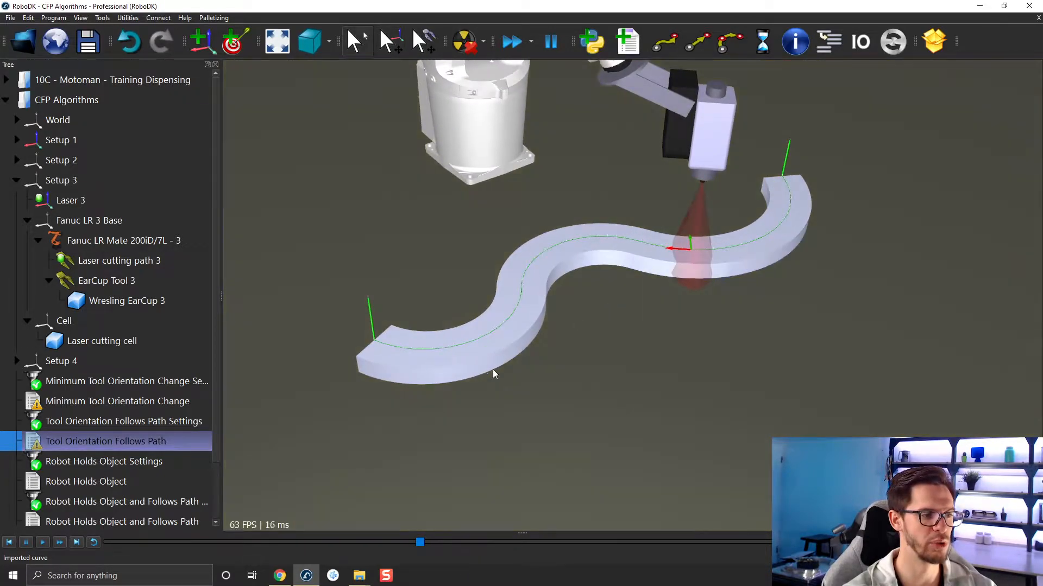
- Run the Tool Orientation Follows Path program again, viewing both ABB robots for comparison
double_click(155, 447)
scroll(428, 346, "down", 5)
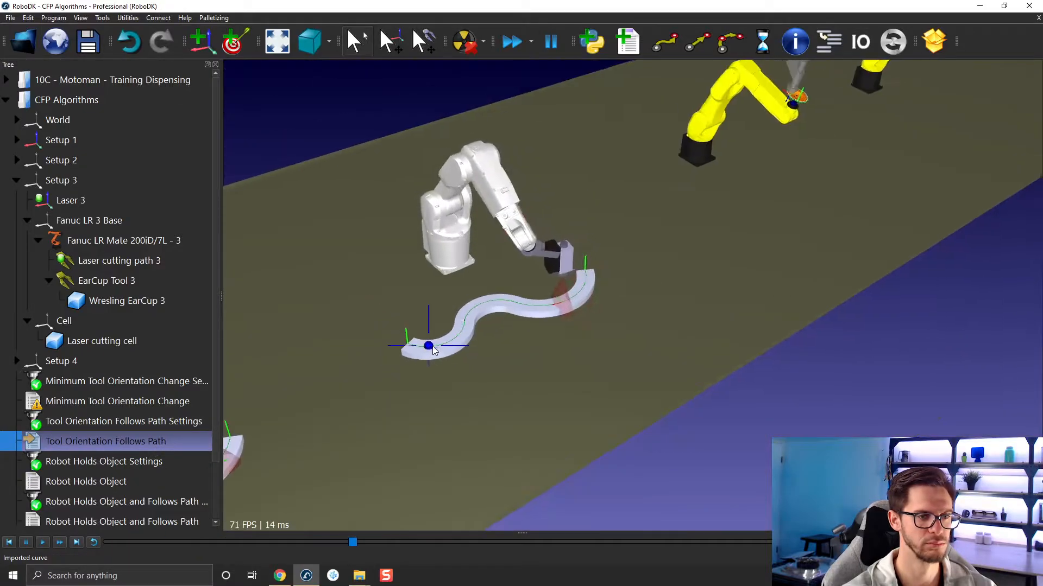
middle_click_drag(494, 324, 528, 329)
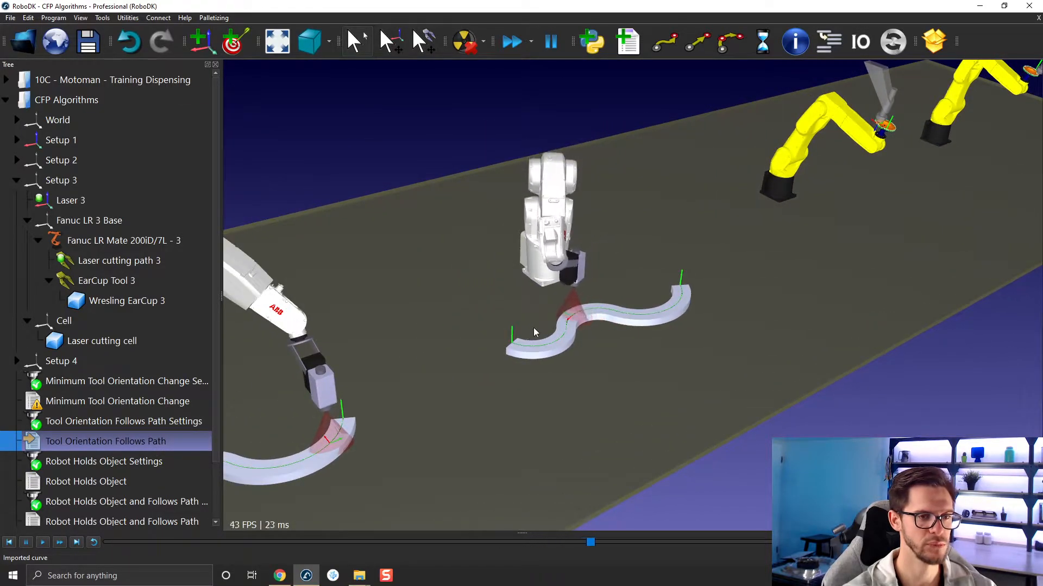
- Stop the running simulation and review the Robot holds object algorithm in the Robot Holds Object Settings project
key("Escape")
middle_click_drag(822, 230, 627, 305)
scroll(673, 204, "up", 5)
middle_click_drag(731, 186, 578, 271)
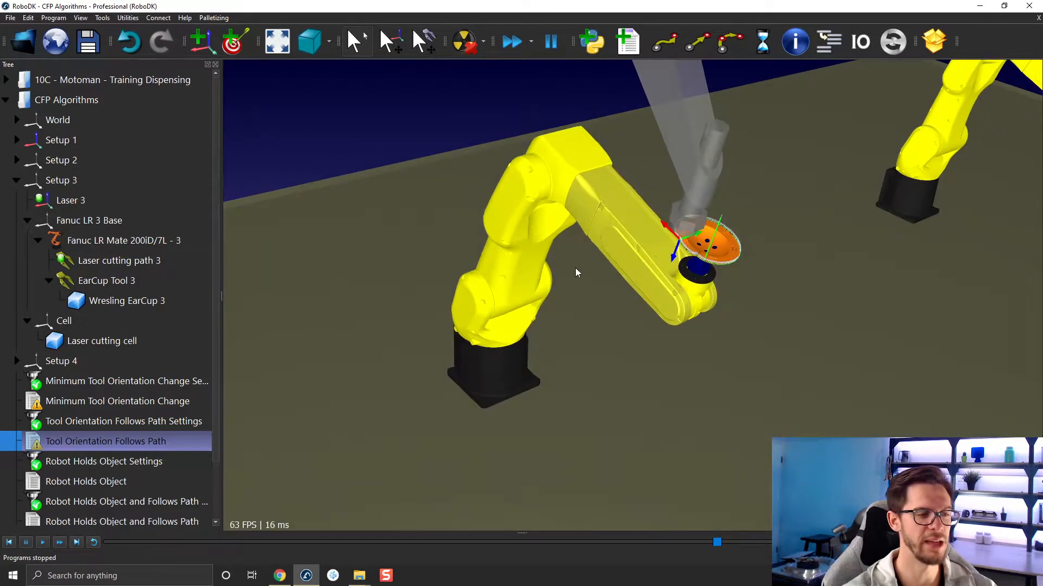
double_click(156, 461)
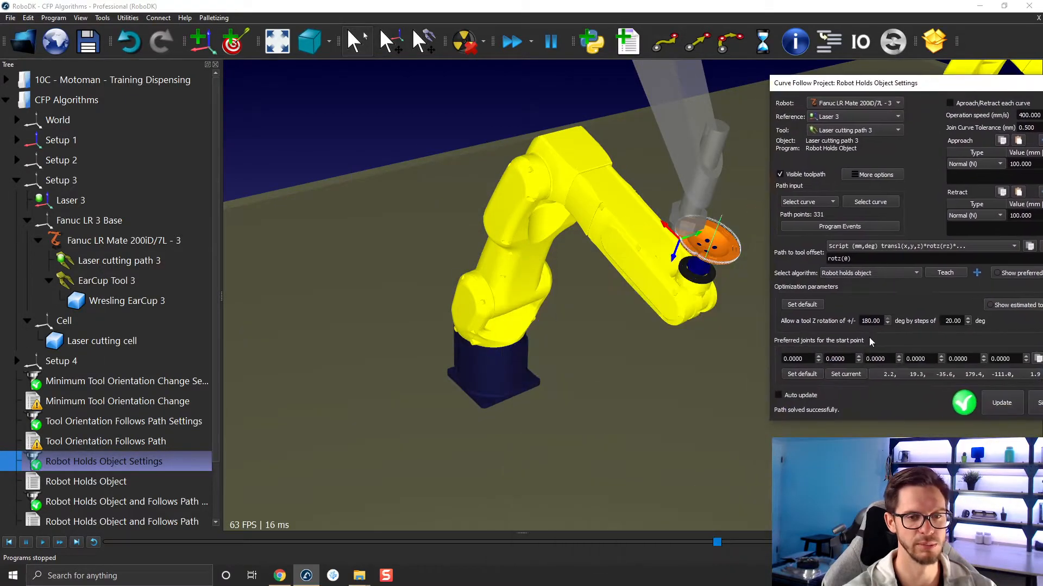
left_click(864, 274)
left_click(864, 275)
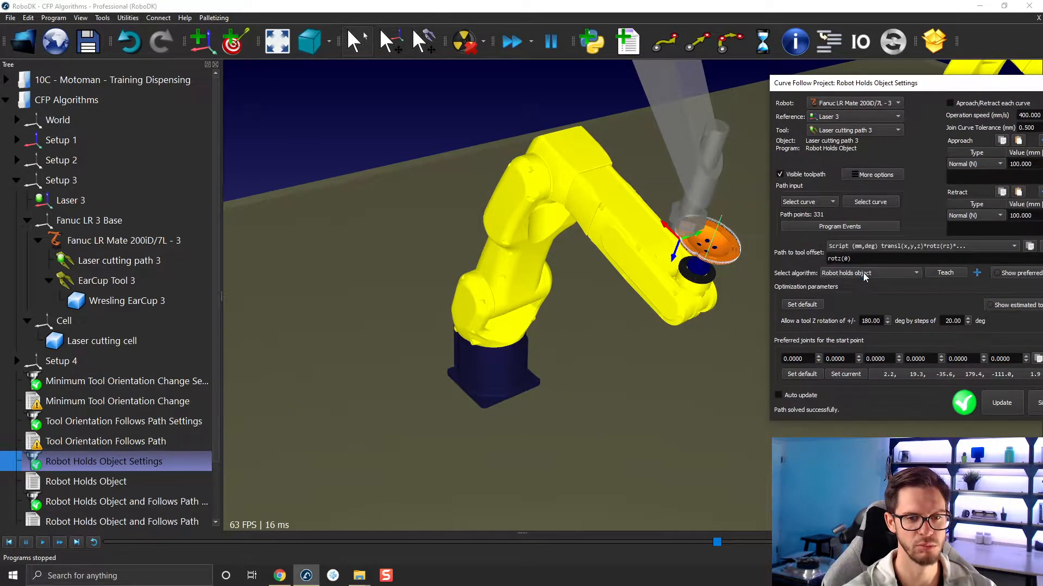
left_click_drag(928, 85, 776, 118)
left_click(920, 115)
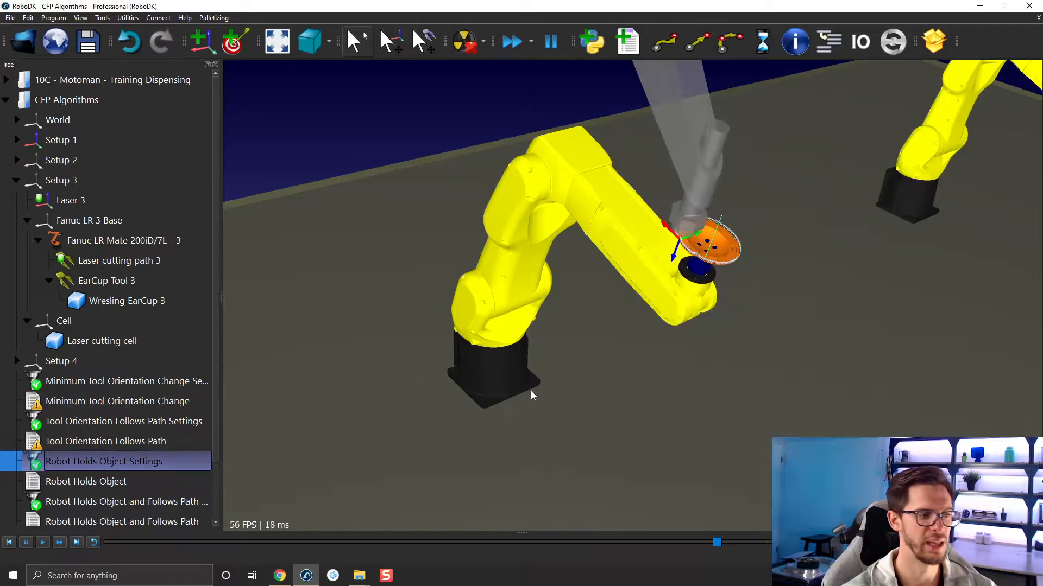
- Run the Robot Holds Object program to watch the ear cup follow the fixed laser, and stop it
double_click(75, 478)
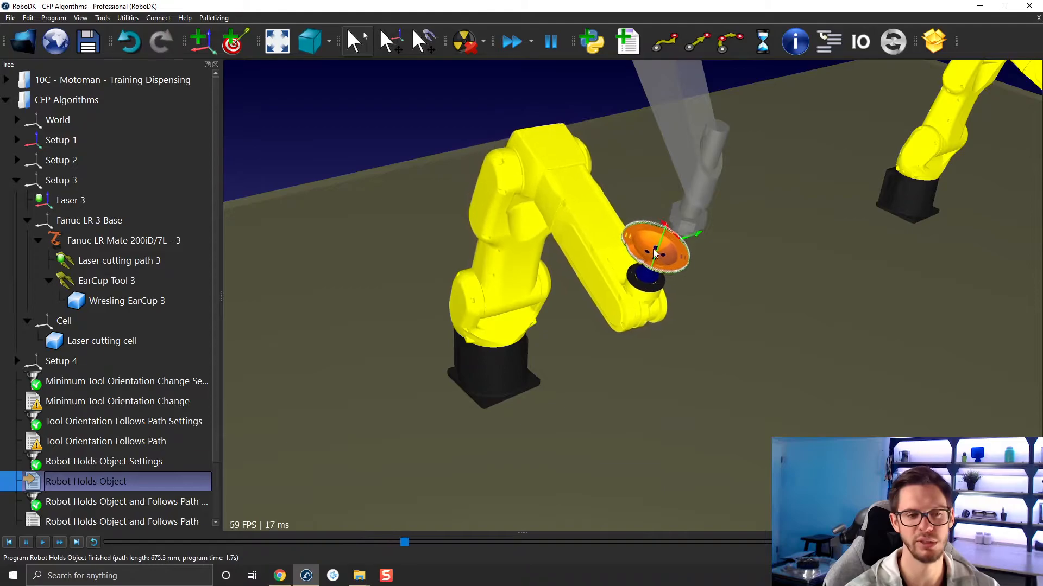
scroll(655, 254, "down", 5)
middle_click_drag(764, 209, 640, 265)
key("Escape")
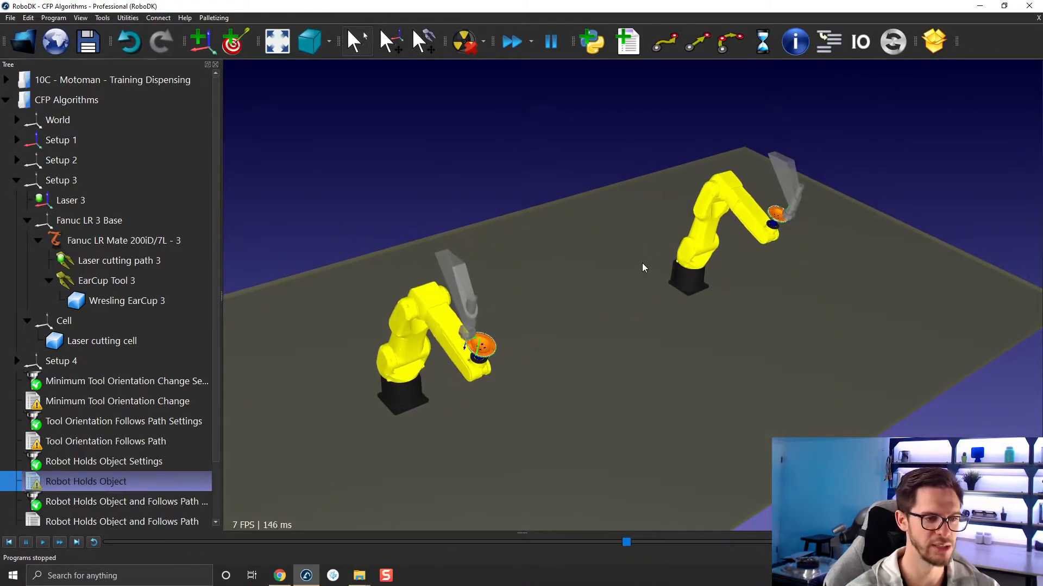
- Run the Robot Holds Object and Follows Path program together with Robot Holds Object, viewing both Fanuc robots for comparison
scroll(786, 211, "up", 3)
scroll(788, 216, "up", 4)
scroll(208, 426, "down", 1)
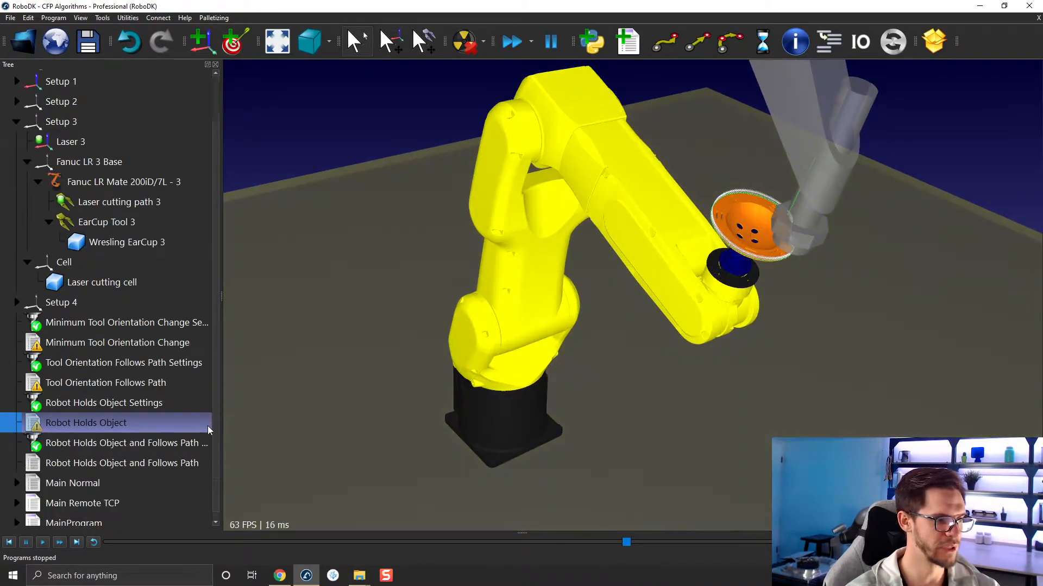
double_click(158, 462)
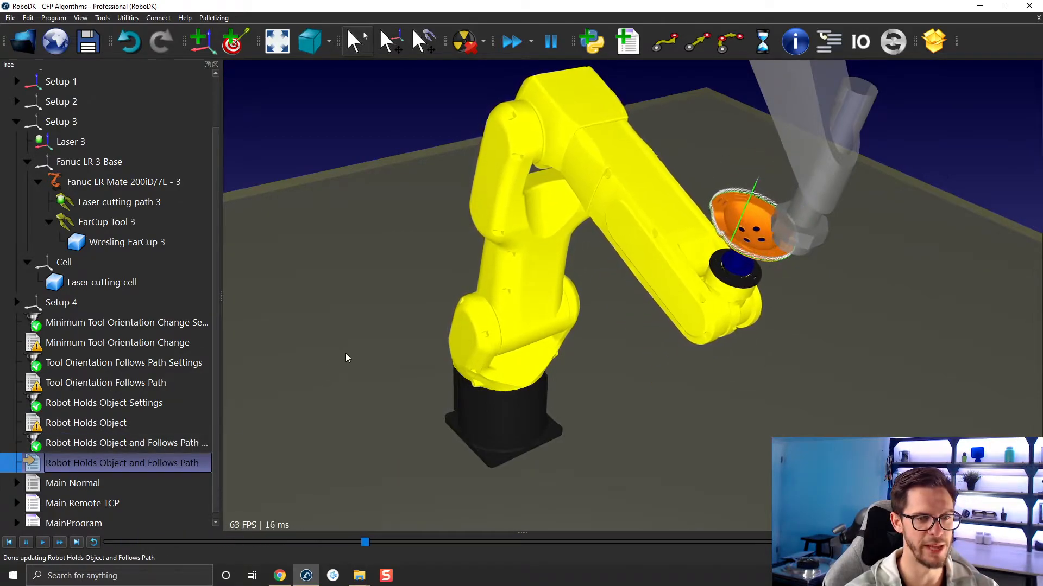
scroll(468, 301, "down", 5)
scroll(468, 303, "down", 2)
middle_click_drag(468, 304, 632, 265)
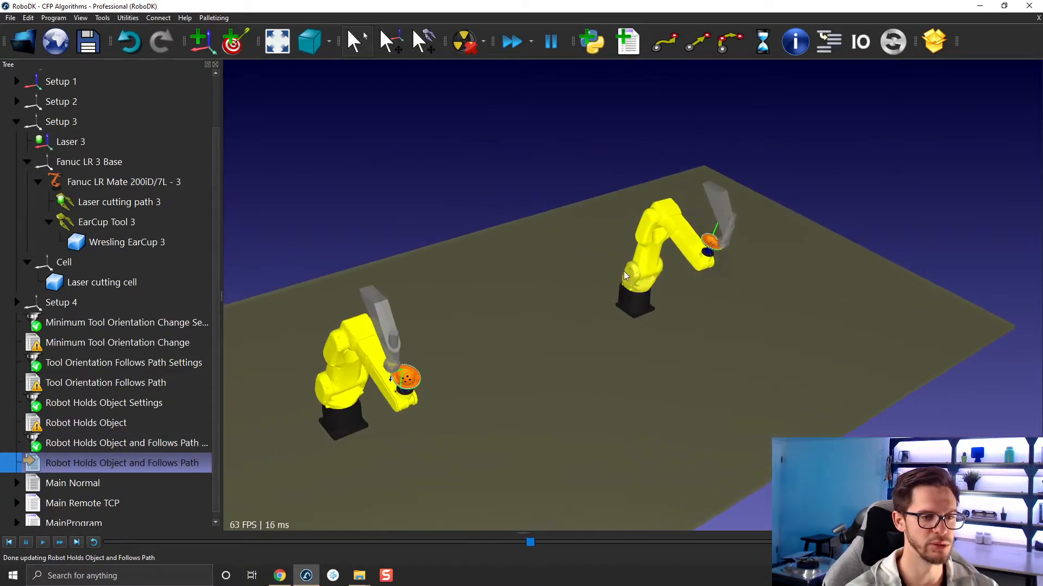
double_click(166, 427)
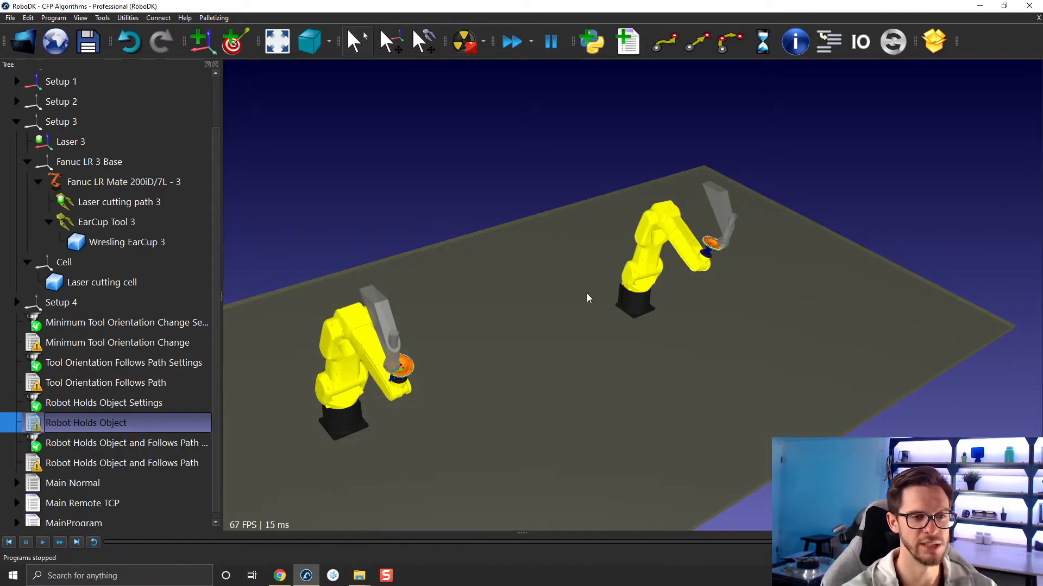
- Run MainProgram with all four robot setups in view to compare the algorithms simultaneously
scroll(587, 293, "down", 3)
middle_click_drag(509, 363, 681, 316)
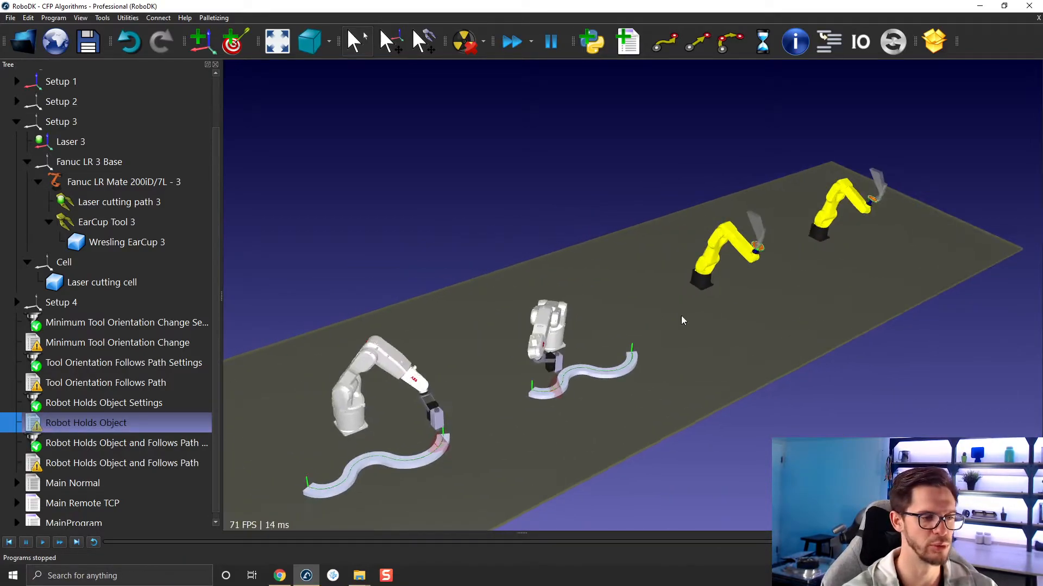
left_click(55, 517)
double_click(55, 514)
middle_click_drag(592, 378, 623, 283)
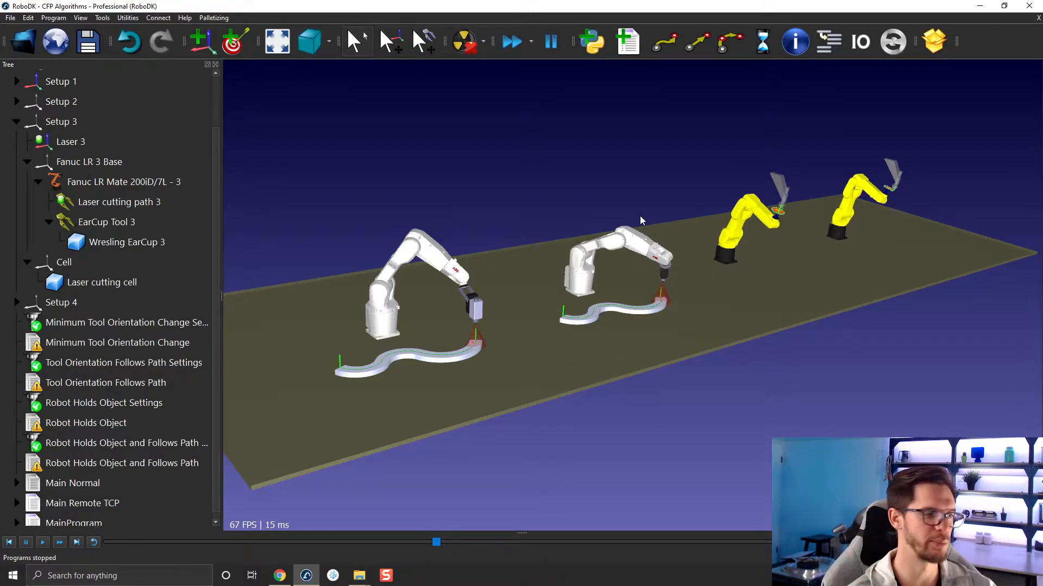
- Collapse the CFP Algorithms station and switch to the 10C - Motoman - Training Dispensing station
scroll(113, 291, "up", 3)
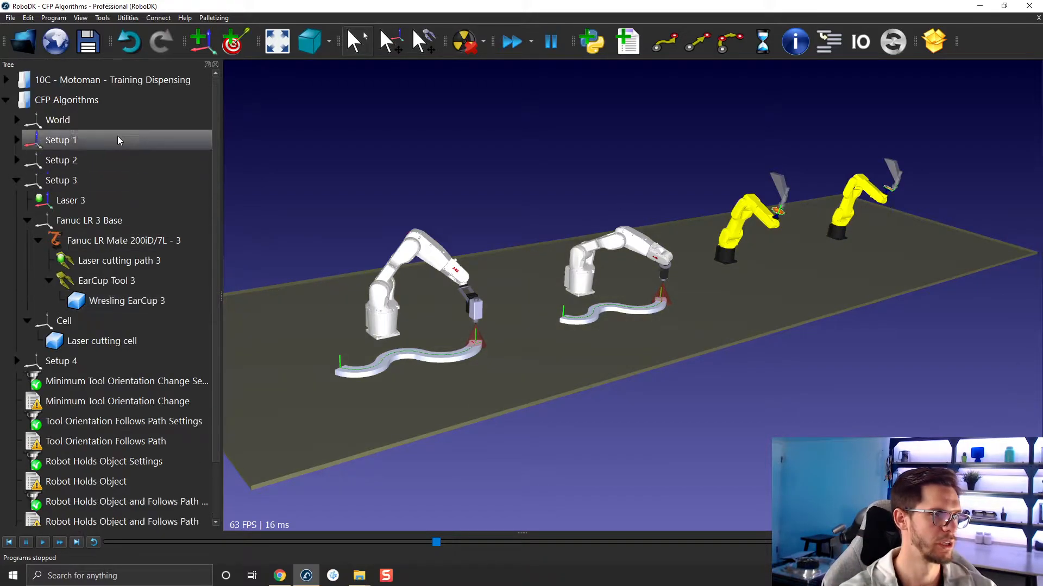
double_click(63, 93)
double_click(74, 80)
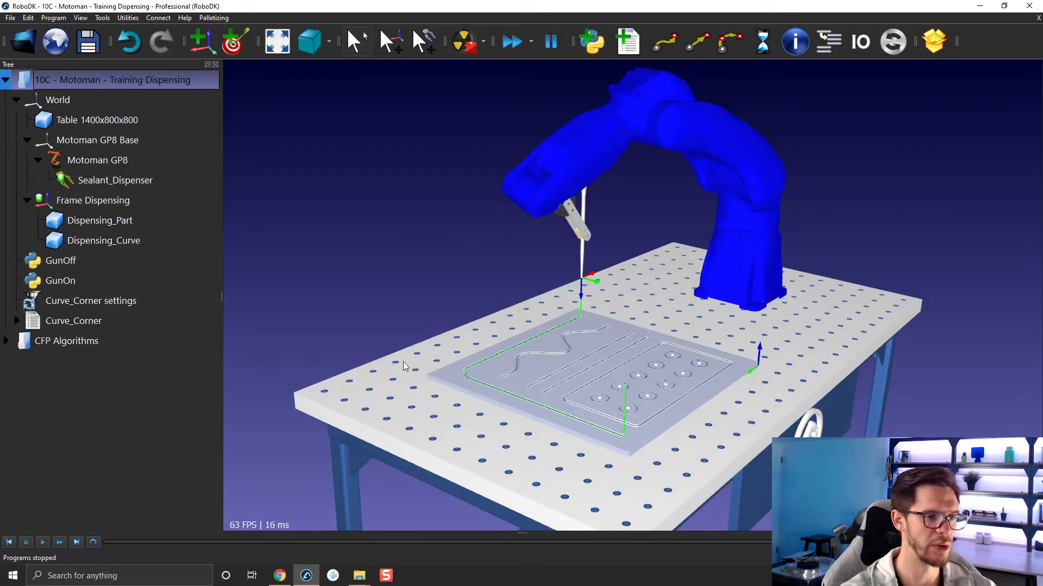
mouse_move(470, 317)
right_mouse_down()
mouse_move(473, 294)
mouse_move(467, 309)
right_mouse_up()
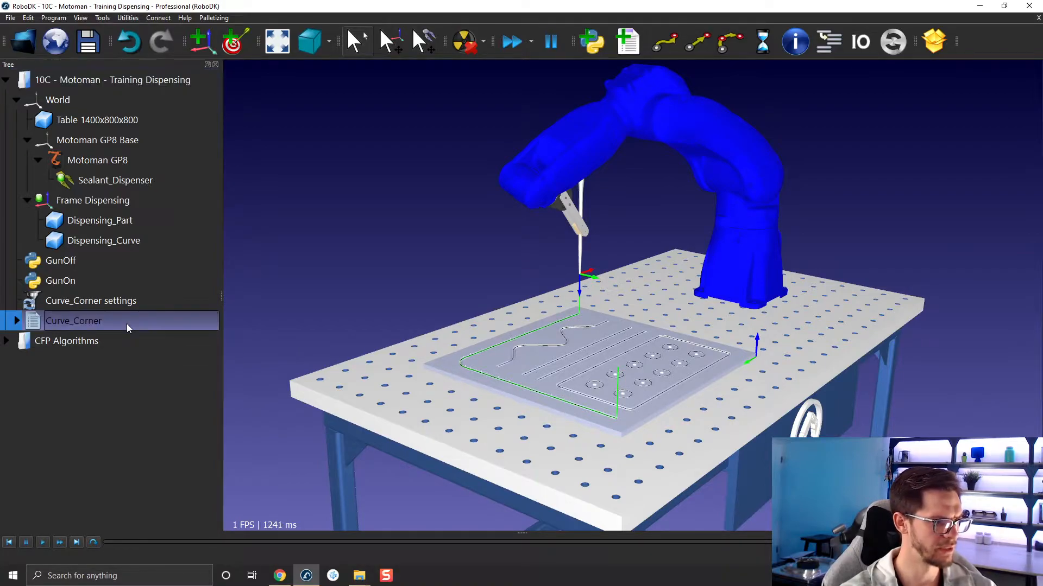
- Open the Curve_Corner settings, delete the existing Curve_Corner program, and select the Minimum tool orientation change algorithm
double_click(123, 303)
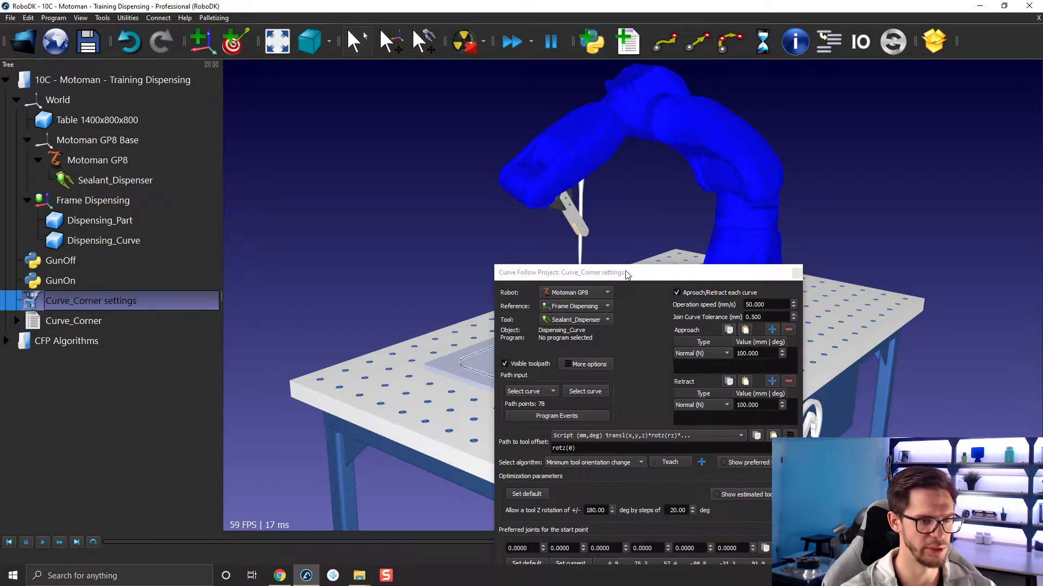
left_click(115, 319)
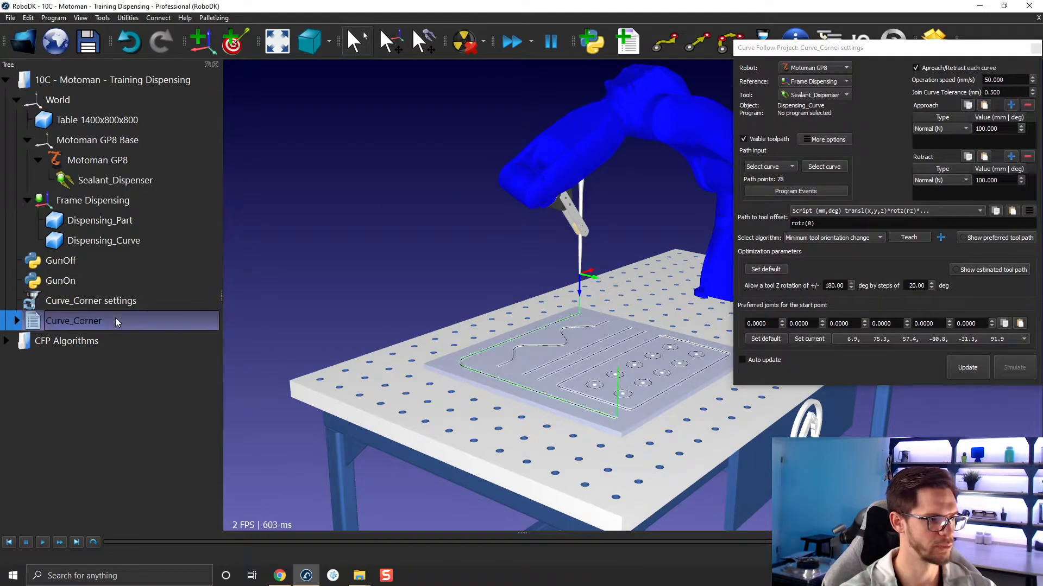
key("Delete")
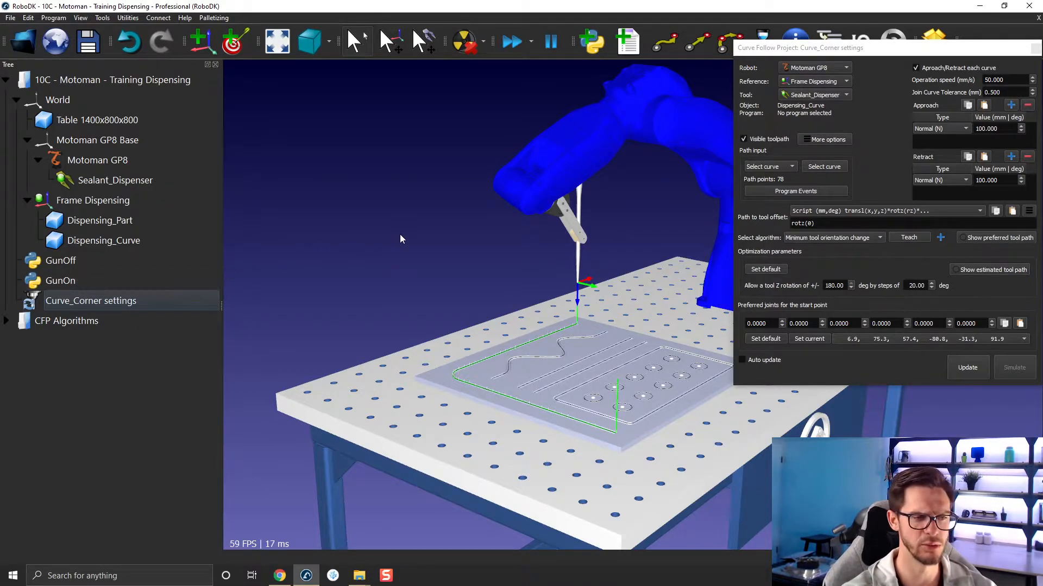
left_click_drag(506, 217, 607, 175)
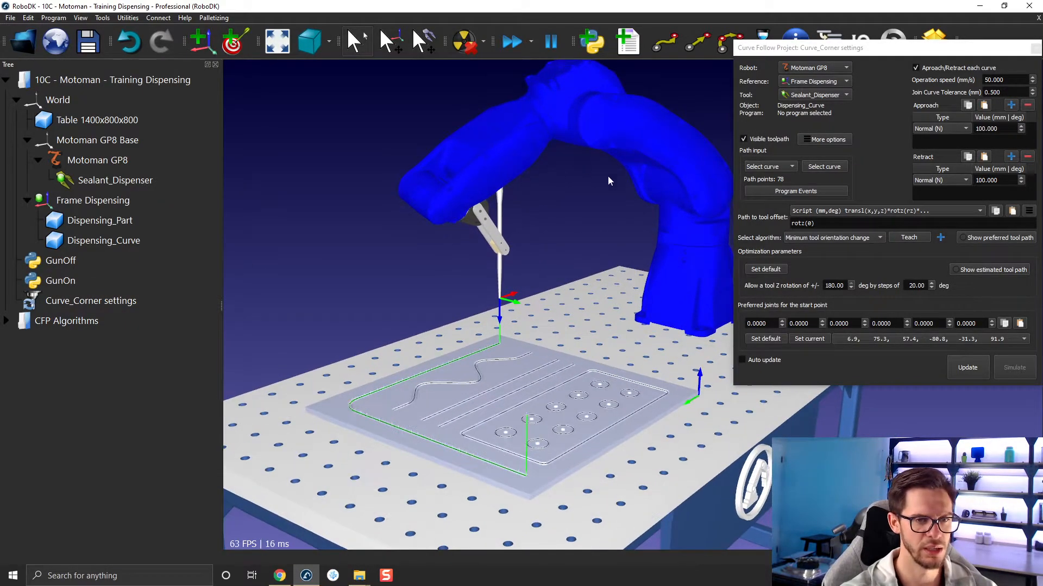
left_click(807, 239)
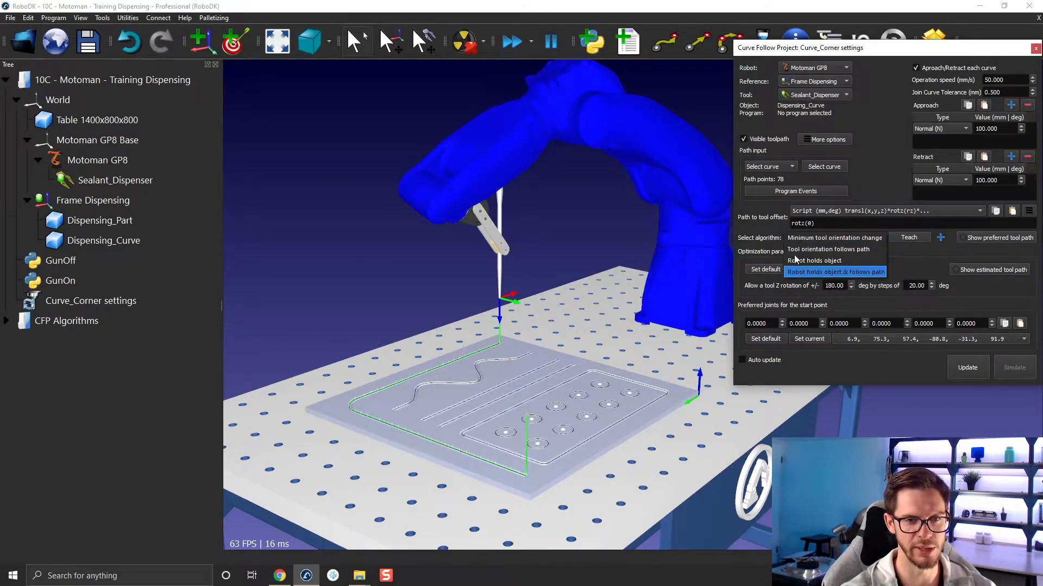
left_click(796, 239)
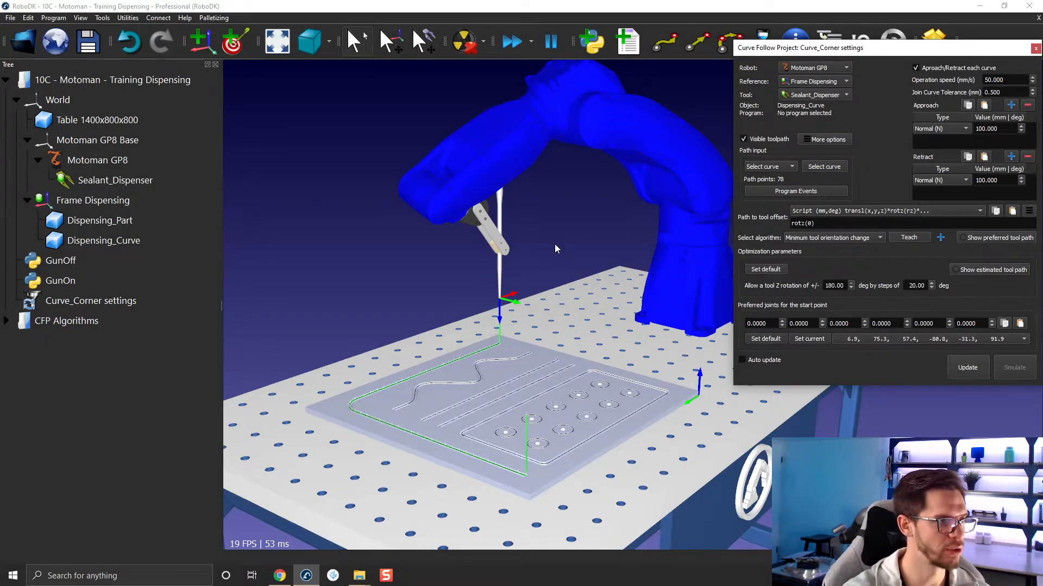
- Show the Motoman GP8 Base reference frame and enlarge the displayed frame axes and path normals
right_click(155, 138)
left_click(180, 154)
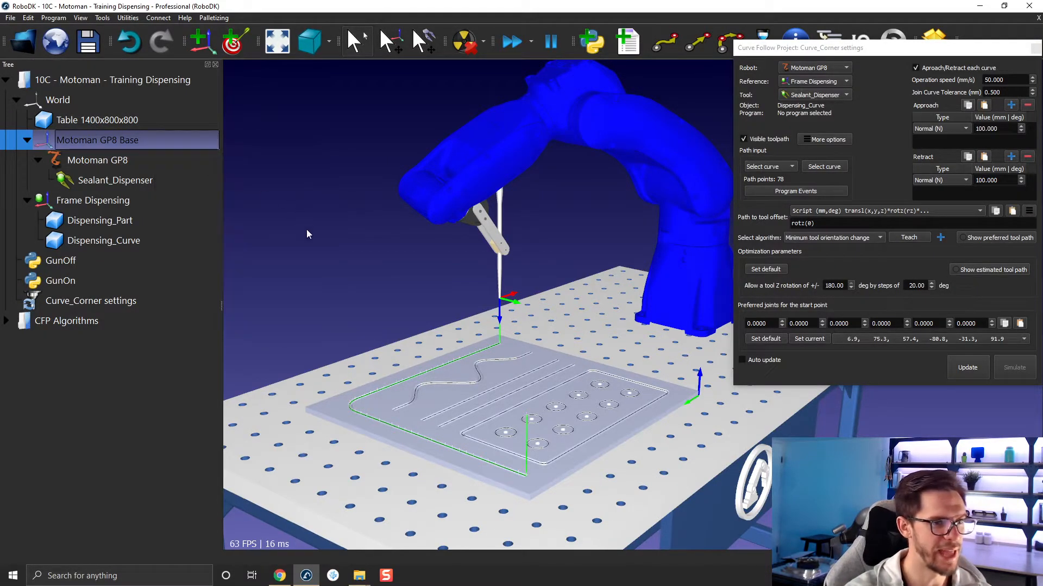
left_click(306, 230)
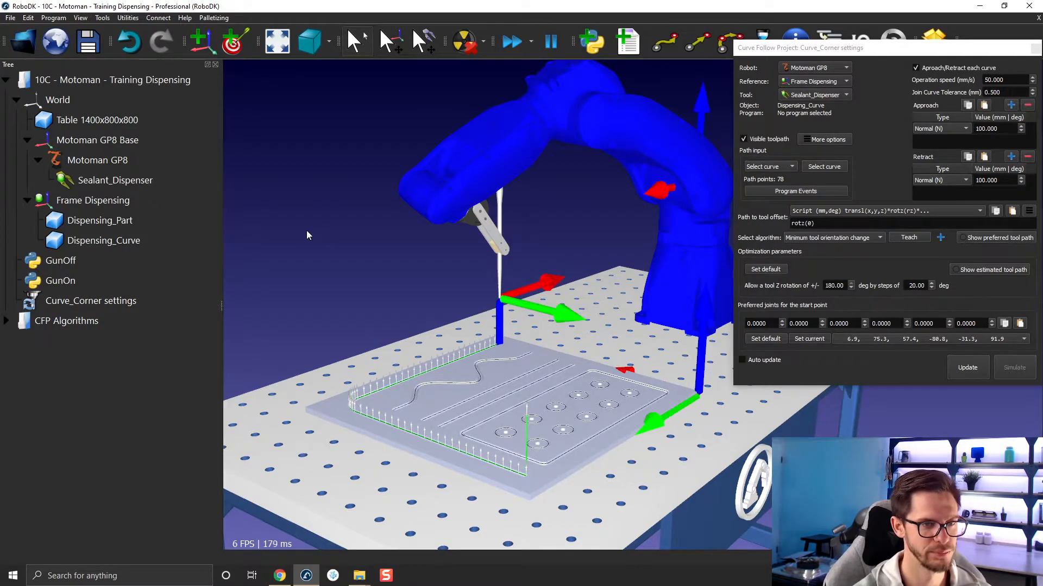
scroll(306, 230, "down", 3)
middle_click_drag(304, 230, 346, 252)
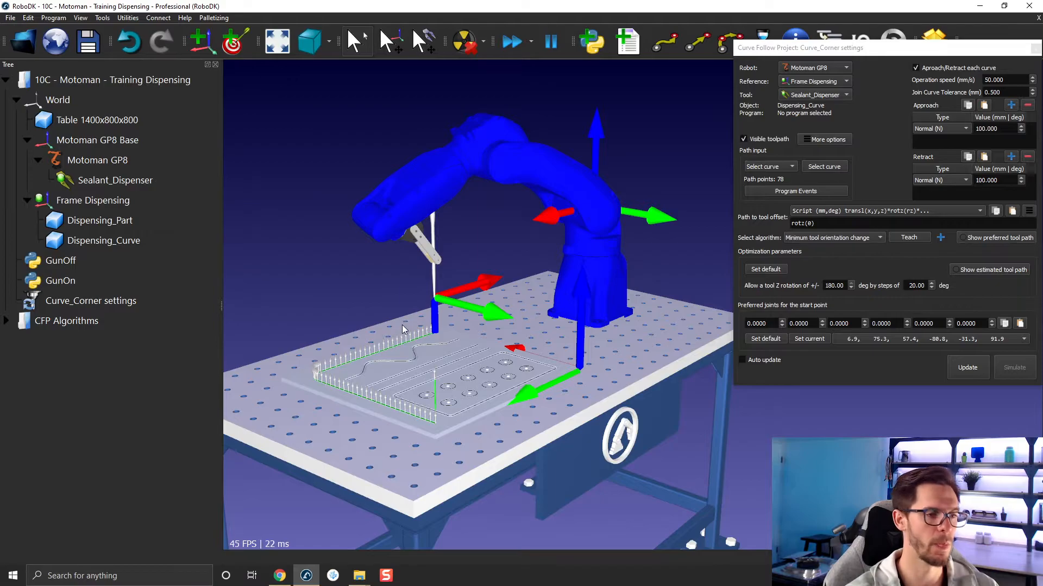
middle_click_drag(402, 325, 442, 293)
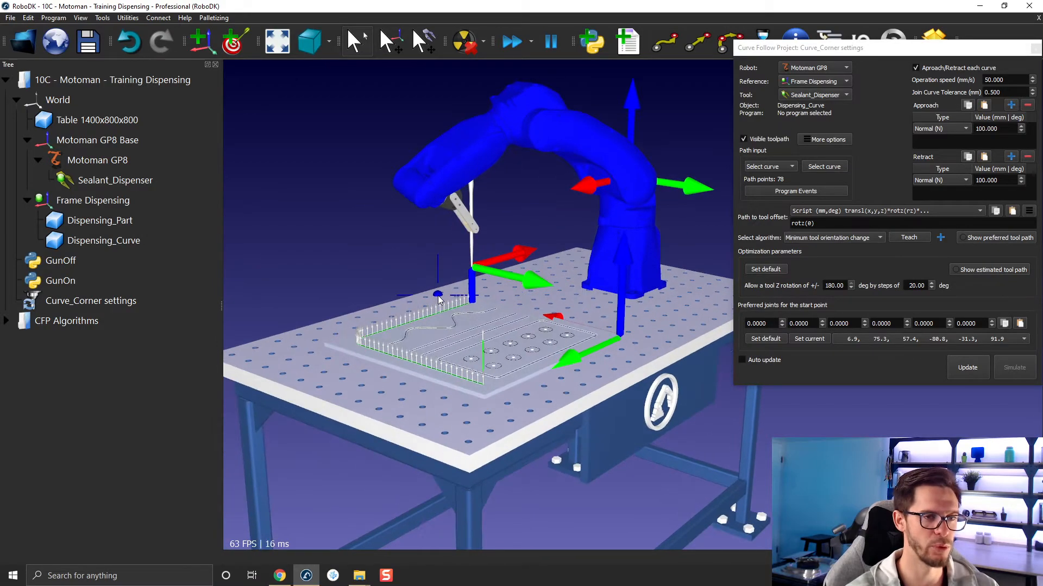
- Show the preferred tool path for the Curve_Corner project and inspect the previewed sealant dispenser orientations along the curve
left_click(969, 239)
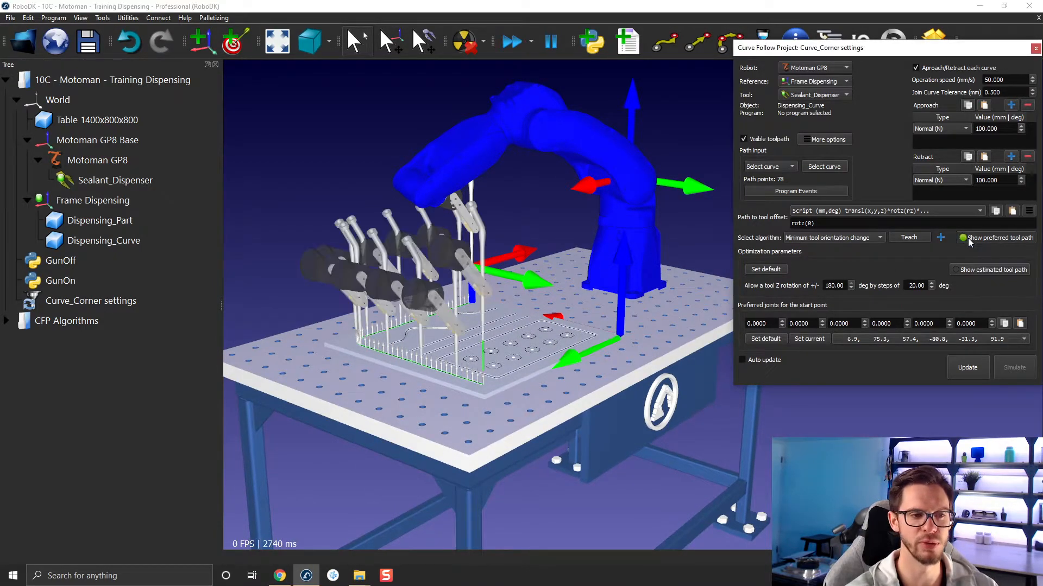
right_click_drag(375, 264, 456, 334)
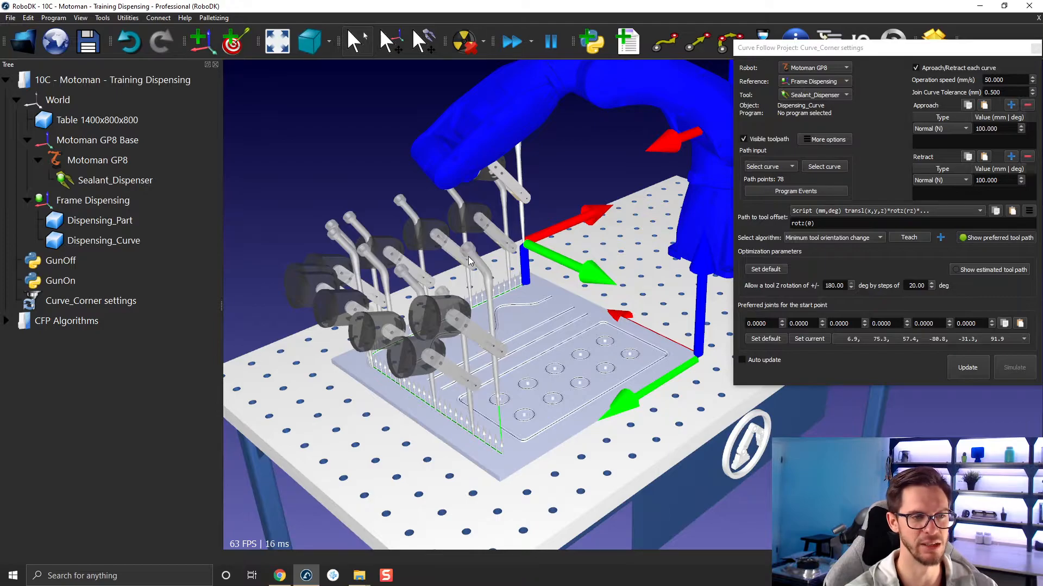
mouse_move(439, 327)
right_mouse_down()
mouse_move(443, 307)
mouse_move(441, 317)
right_mouse_up()
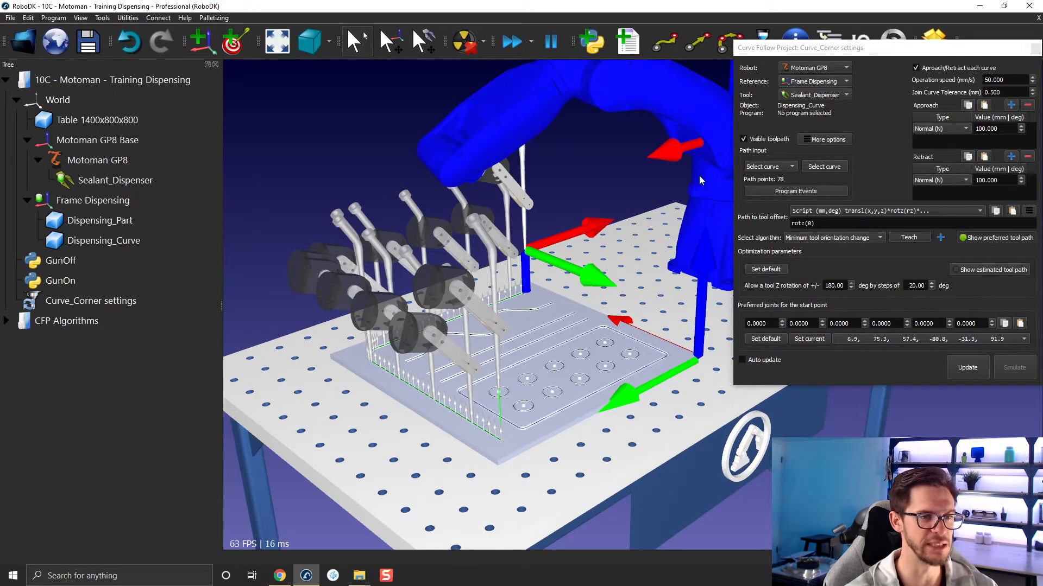
scroll(361, 332, "down", 5)
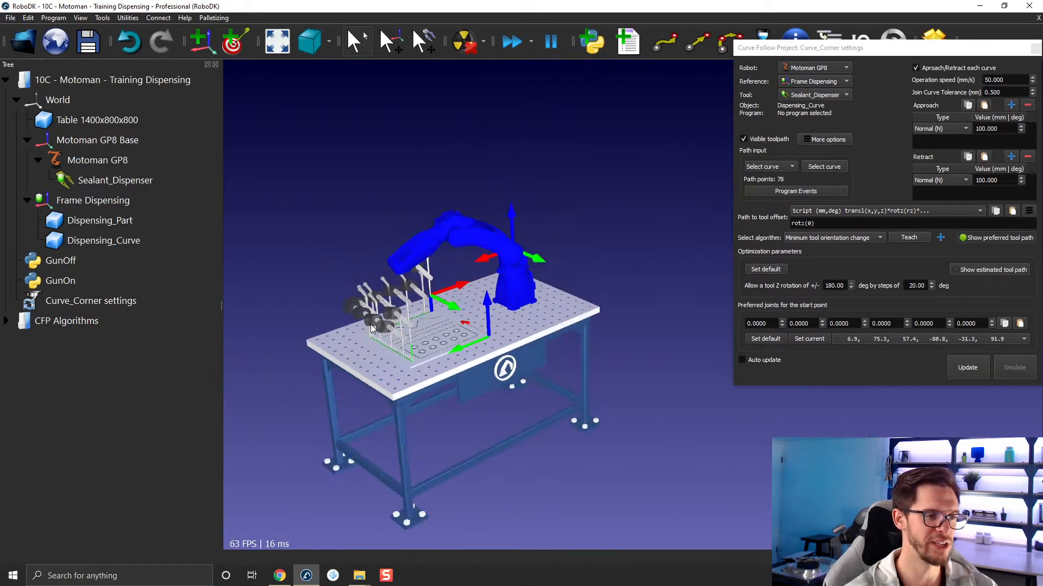
scroll(340, 341, "up", 4)
scroll(340, 341, "down", 5)
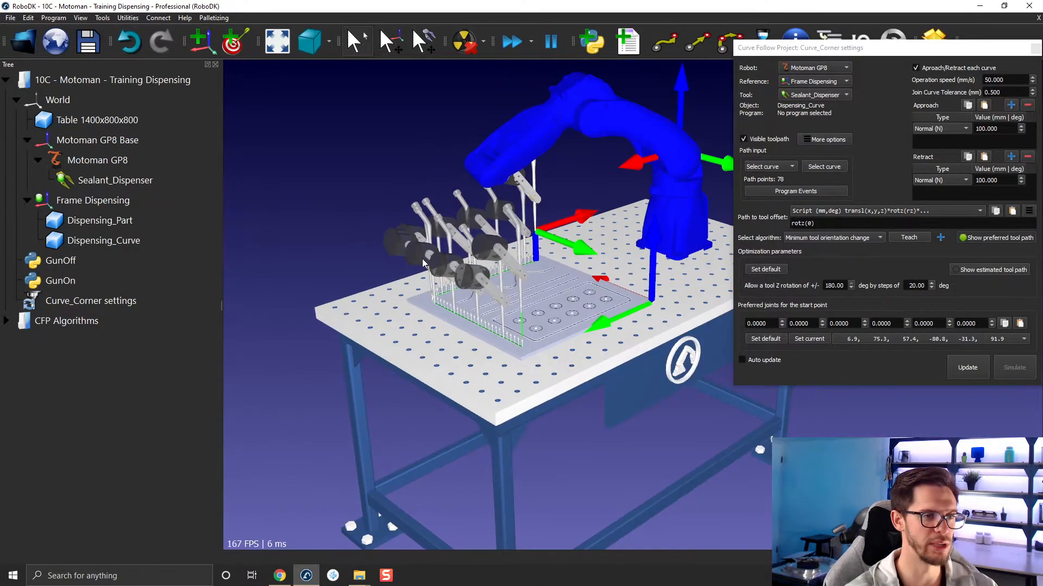
scroll(418, 293, "up", 3)
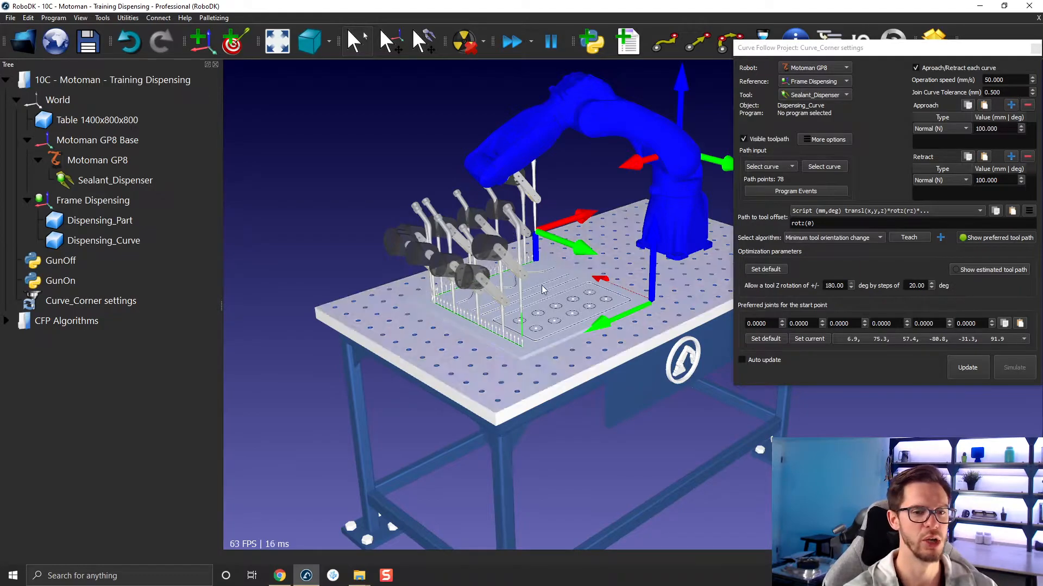
- Update the Curve_Corner project to generate its program and advance the simulation along the dispensing curve
left_click(969, 369)
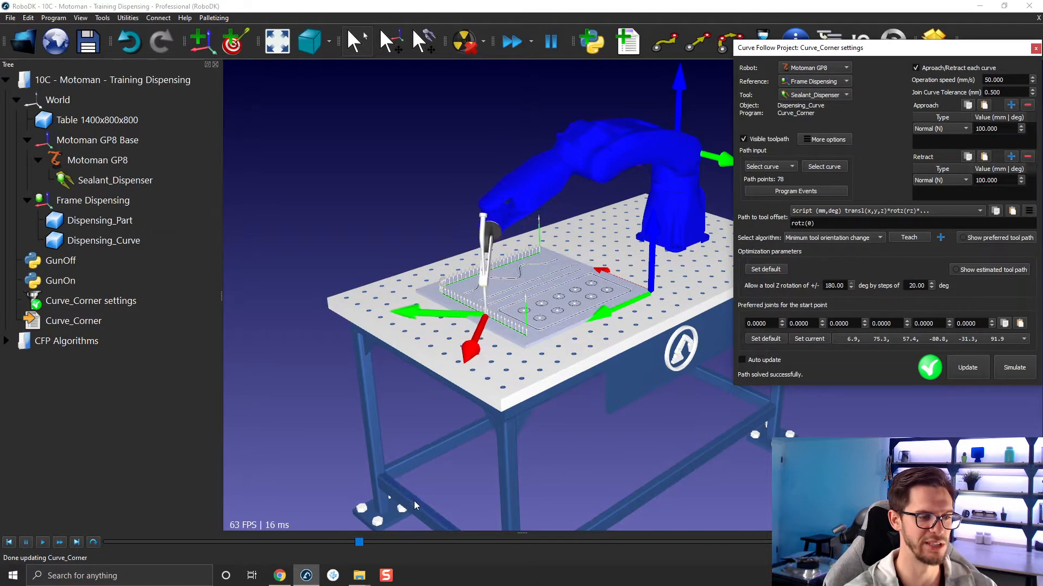
left_click(384, 542)
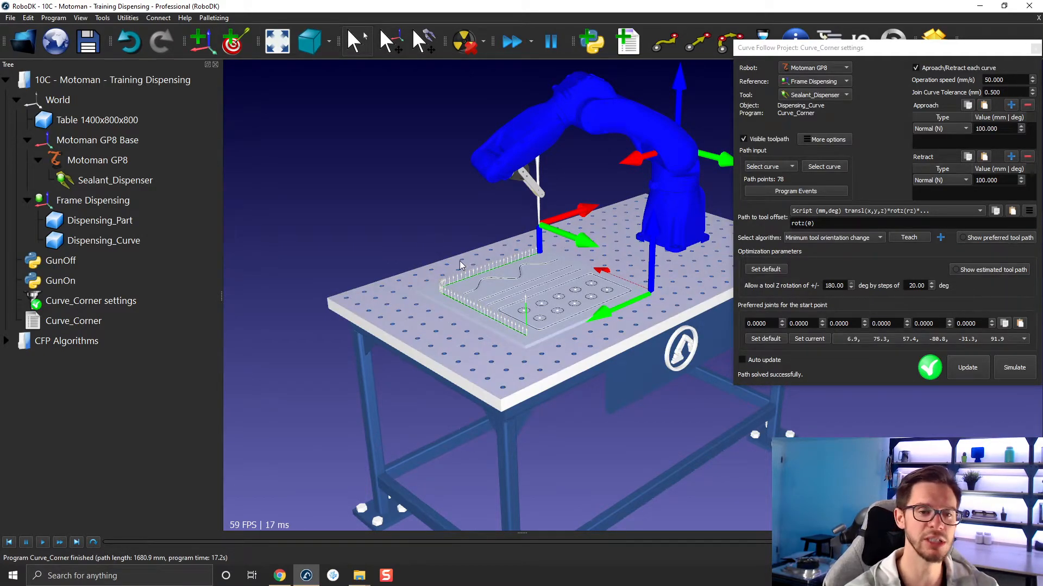
scroll(581, 225, "up", 2)
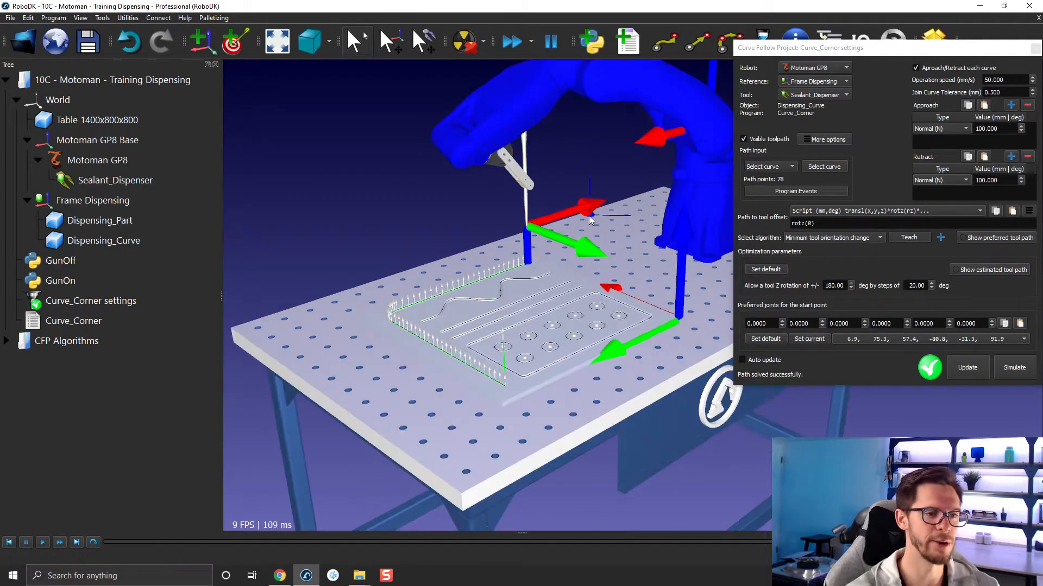
middle_click_drag(581, 224, 561, 257)
right_click_drag(561, 257, 566, 253)
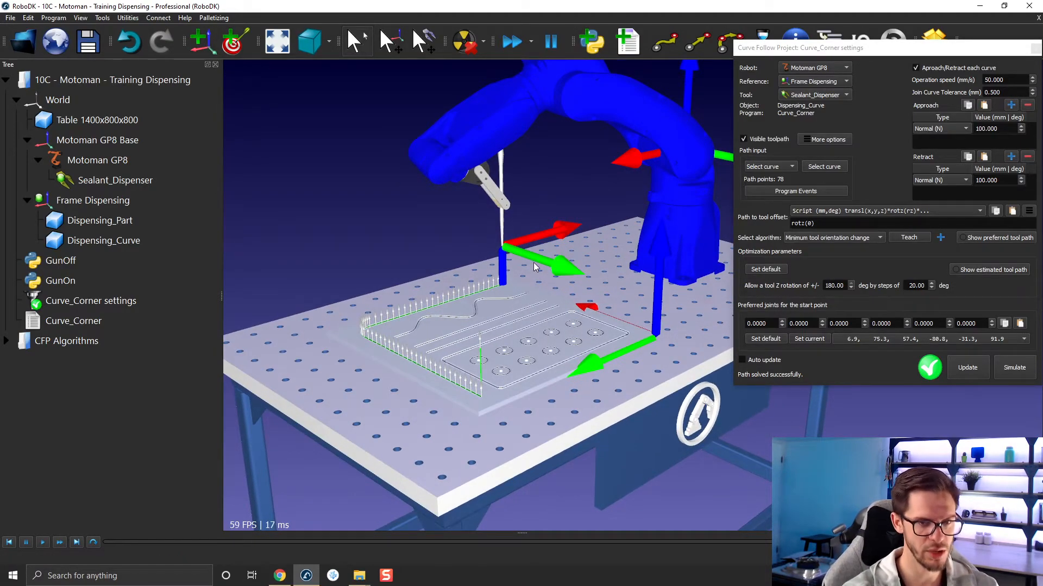
- Show the preferred tool path for Curve_Corner and set its path to tool offset to rotz(180)
left_click(966, 239)
left_click(964, 239)
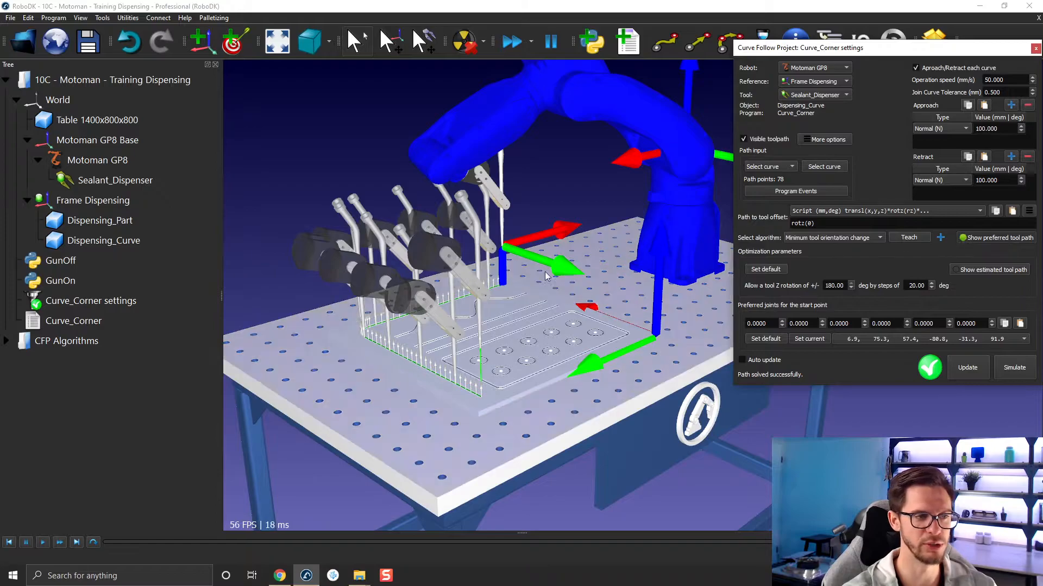
left_click_drag(583, 267, 521, 286)
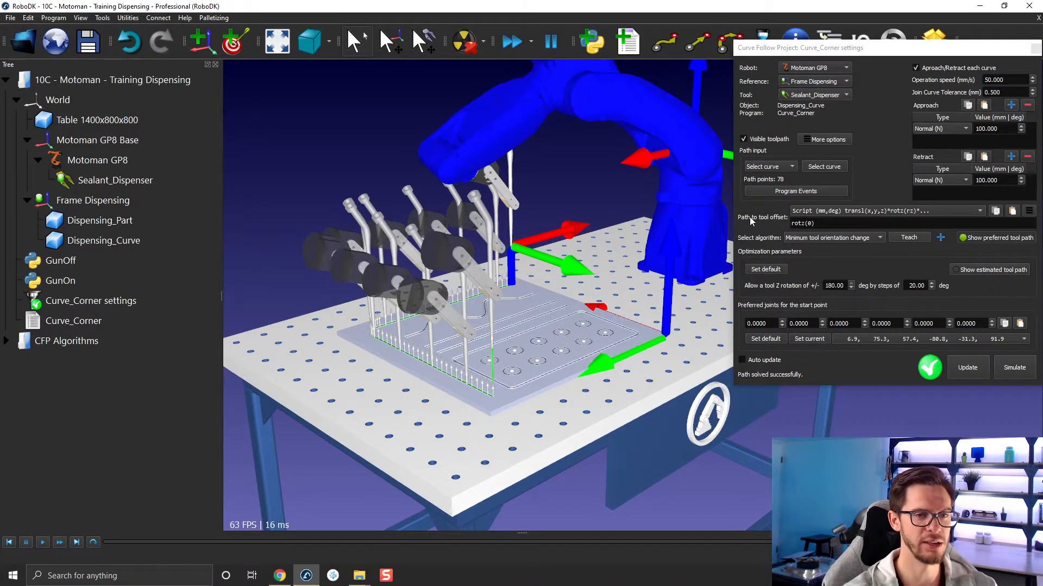
left_click(808, 224)
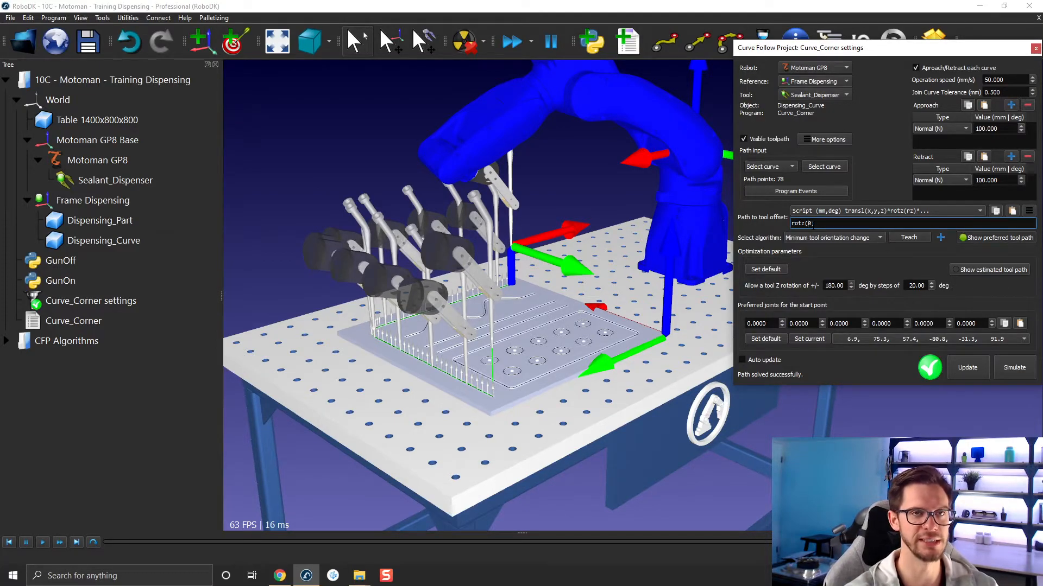
type("5")
scroll(813, 224, "up", 7)
scroll(813, 224, "up", 6)
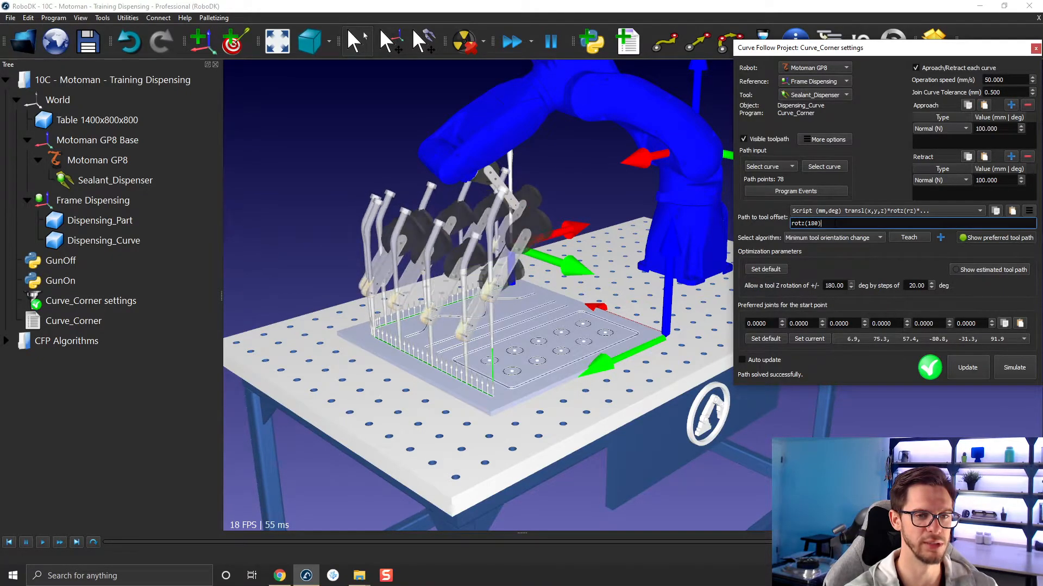
- Update the Curve_Corner program and simulate the robot dispensing along the curve with the rotz(180) offset
left_click(968, 367)
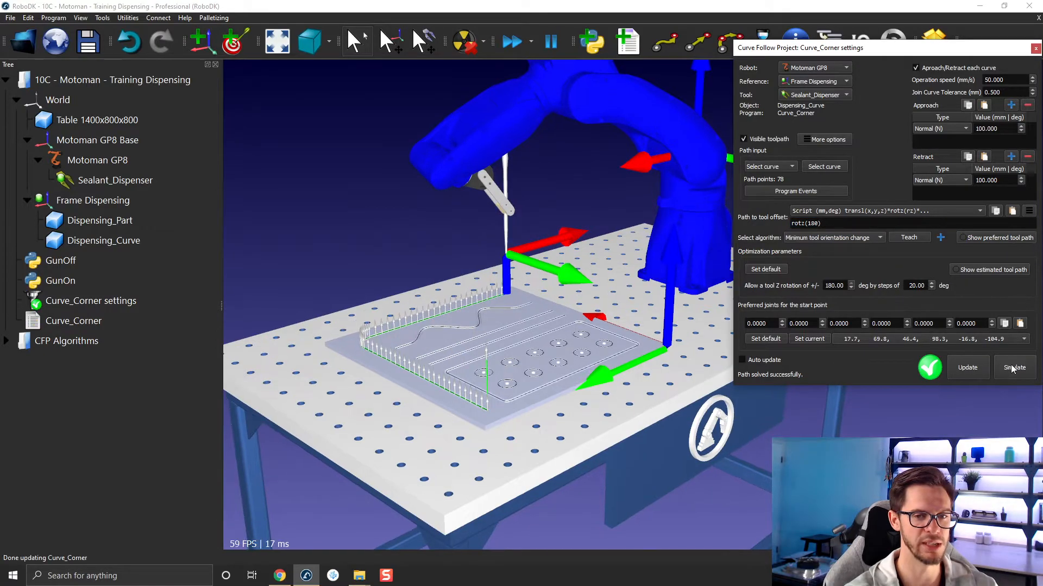
left_click(1011, 368)
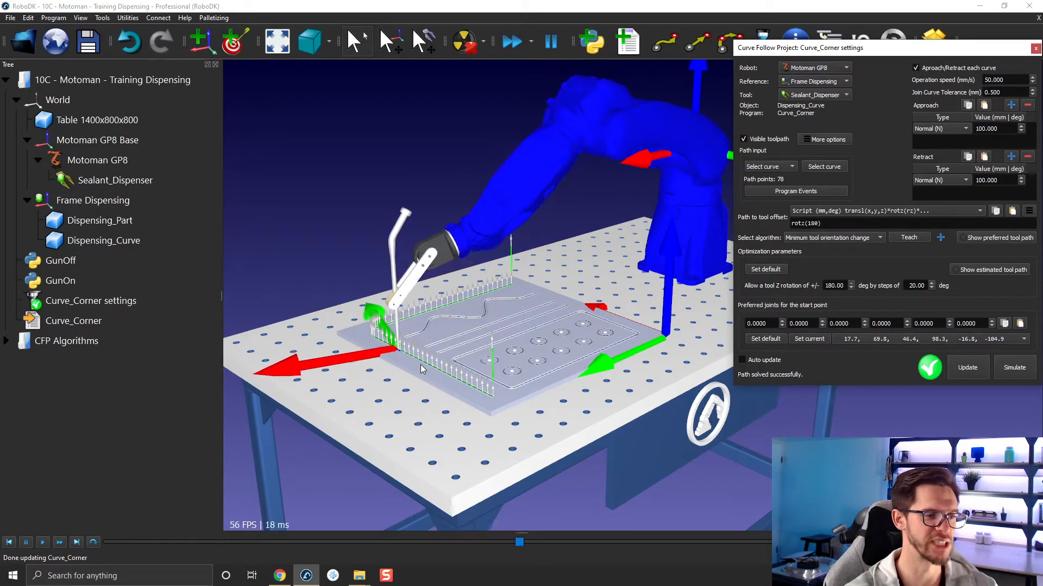
scroll(429, 362, "down", 2)
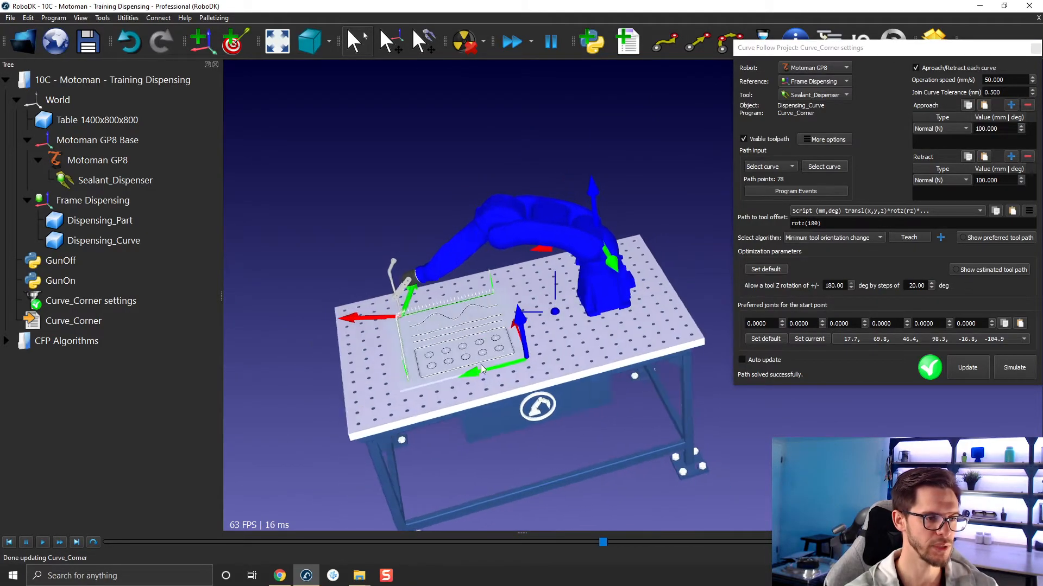
scroll(502, 339, "up", 3)
middle_click_drag(501, 335, 534, 324)
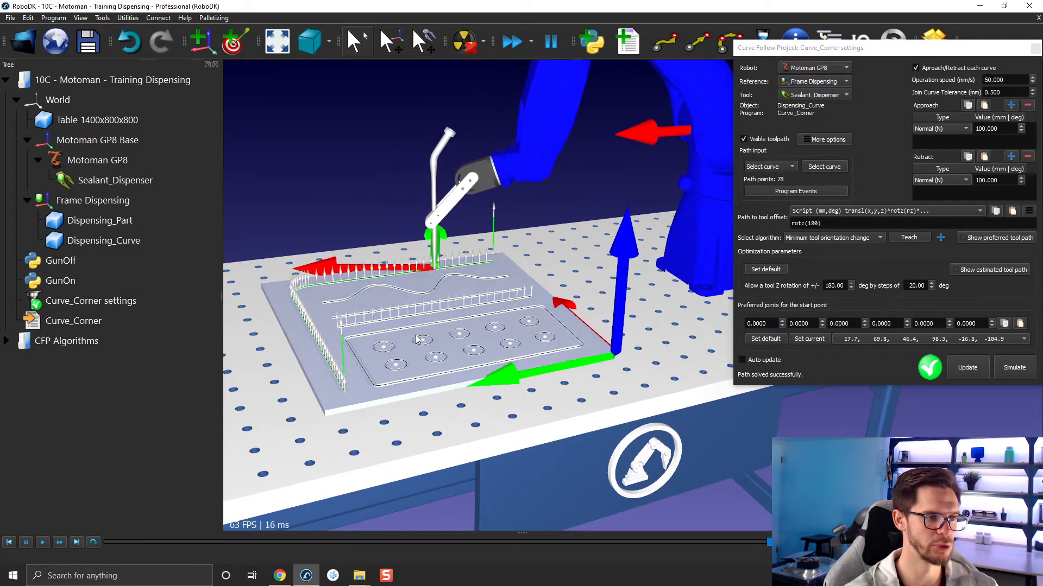
- Shift Frame Dispensing to about X 337 mm relative to the robot base, and update and simulate Curve_Corner
key("Escape")
key("alt")
left_click_drag(508, 377, 535, 370, "alt")
left_click(966, 368)
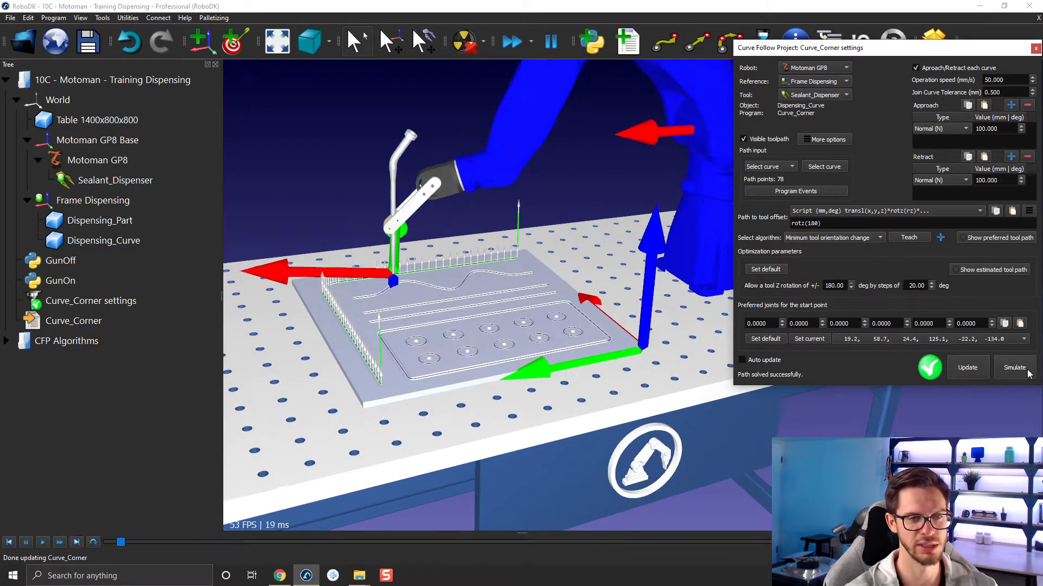
scroll(616, 402, "down", 3)
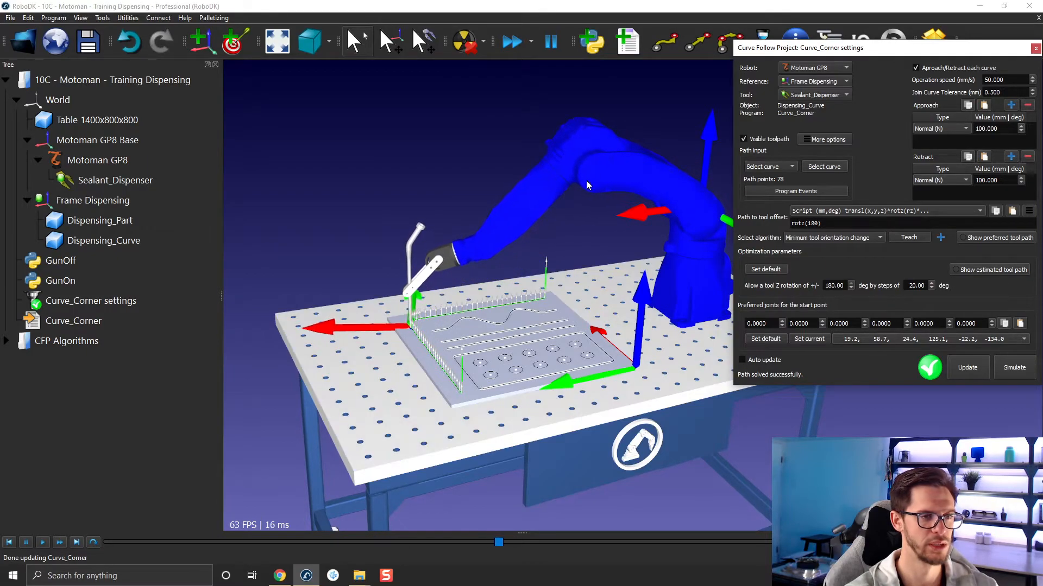
- Swap the Curve_Corner settings for the Motoman GP8 panel and bring the simulation back to just past the curve's corner
left_click_drag(901, 48, 214, 100)
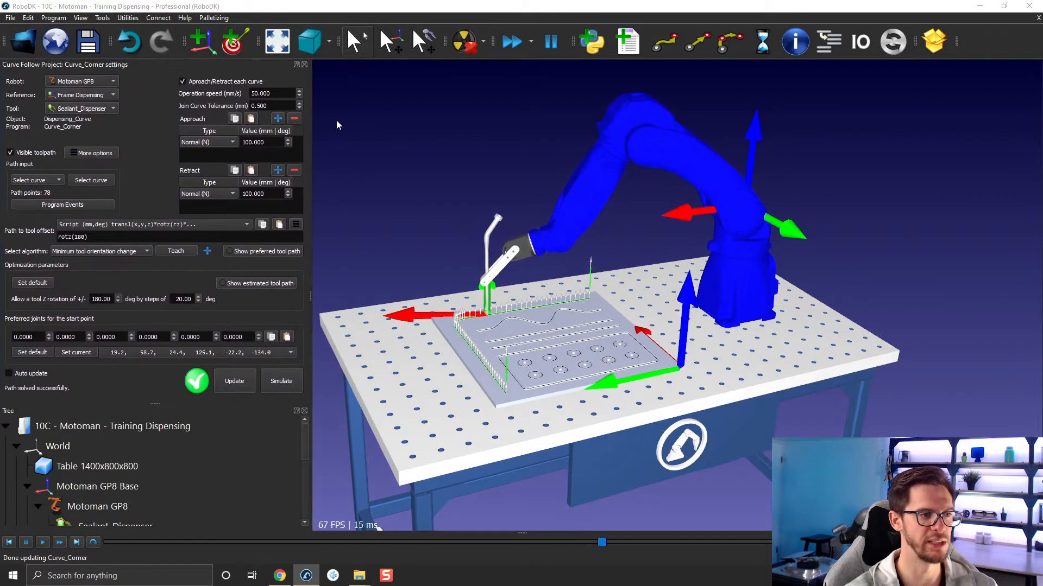
left_click_drag(210, 65, 394, 0)
double_click(672, 147)
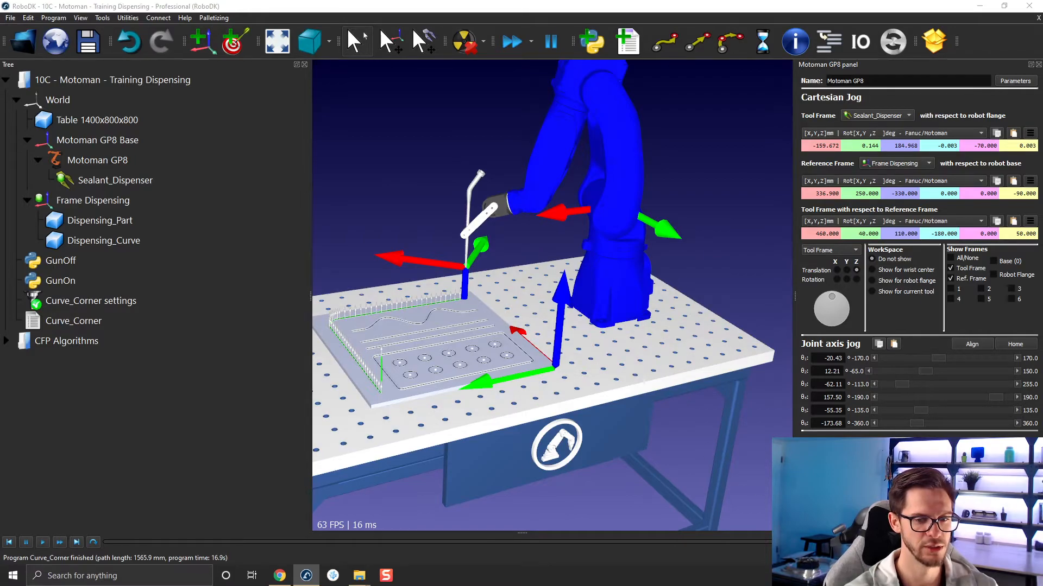
left_click_drag(1031, 542, 407, 542)
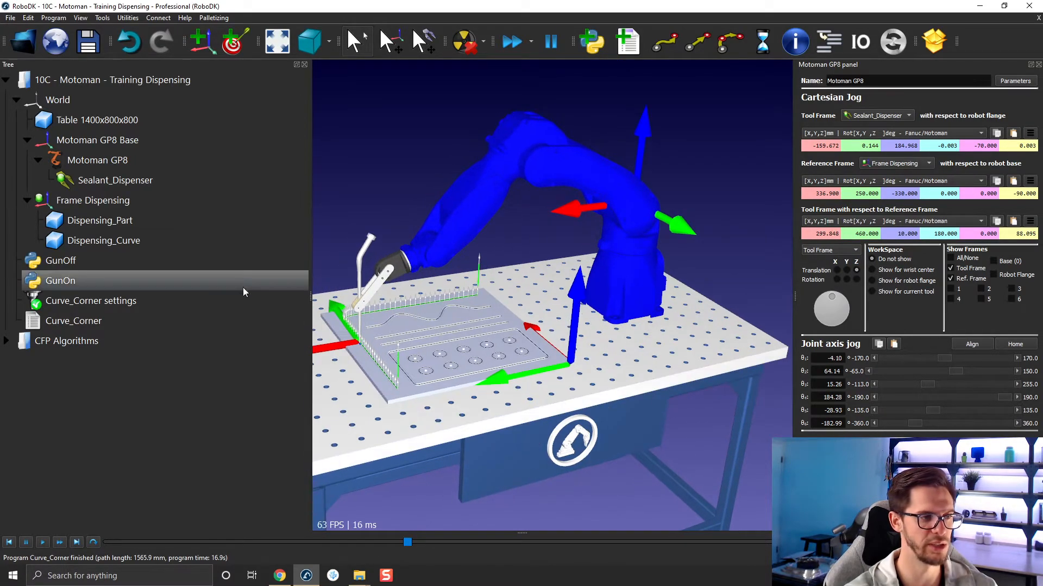
left_click_drag(307, 296, 211, 302)
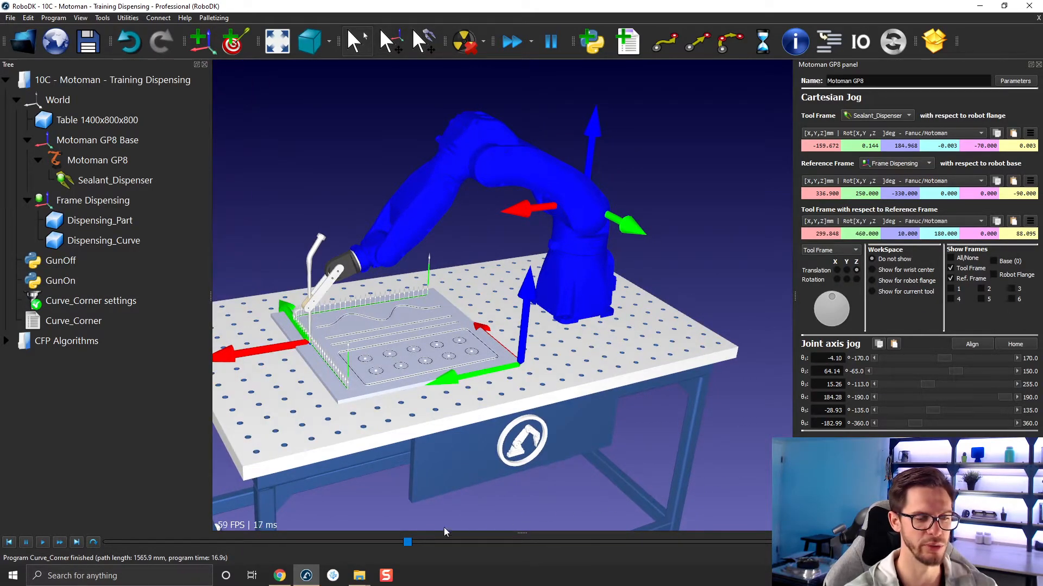
left_click_drag(404, 545, 408, 459)
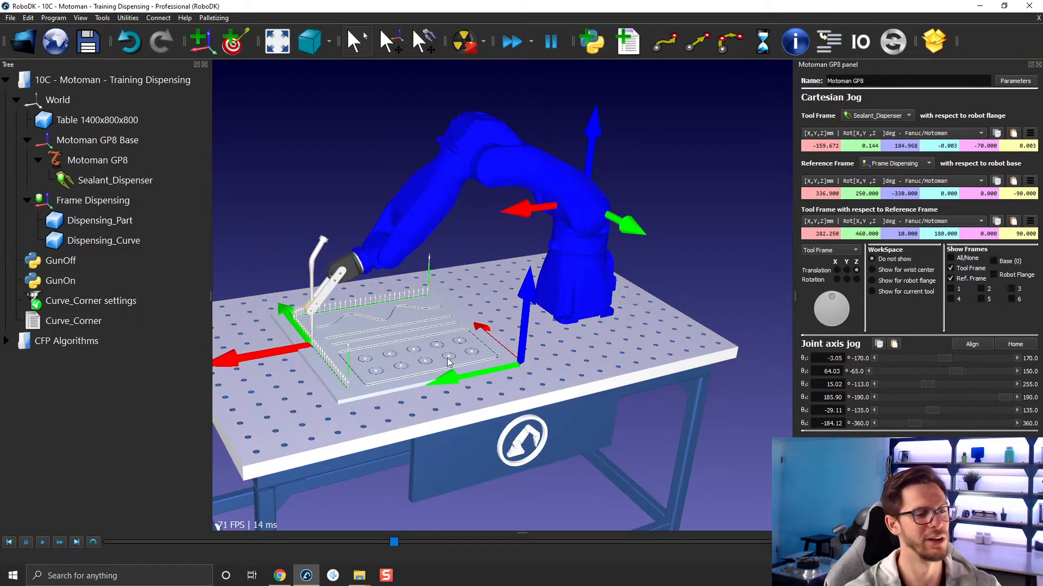
- Reopen the Curve_Corner settings and arrange the window so the robot and dispensing part stay in view
middle_click_drag(448, 363, 533, 377)
double_click(90, 300)
left_click_drag(431, 156, 396, 51)
right_click_drag(573, 226, 594, 275)
scroll(594, 275, "down", 3)
middle_click_drag(594, 275, 672, 254)
right_click_drag(673, 255, 659, 282)
middle_click_drag(659, 282, 726, 264)
right_click_drag(726, 266, 699, 264)
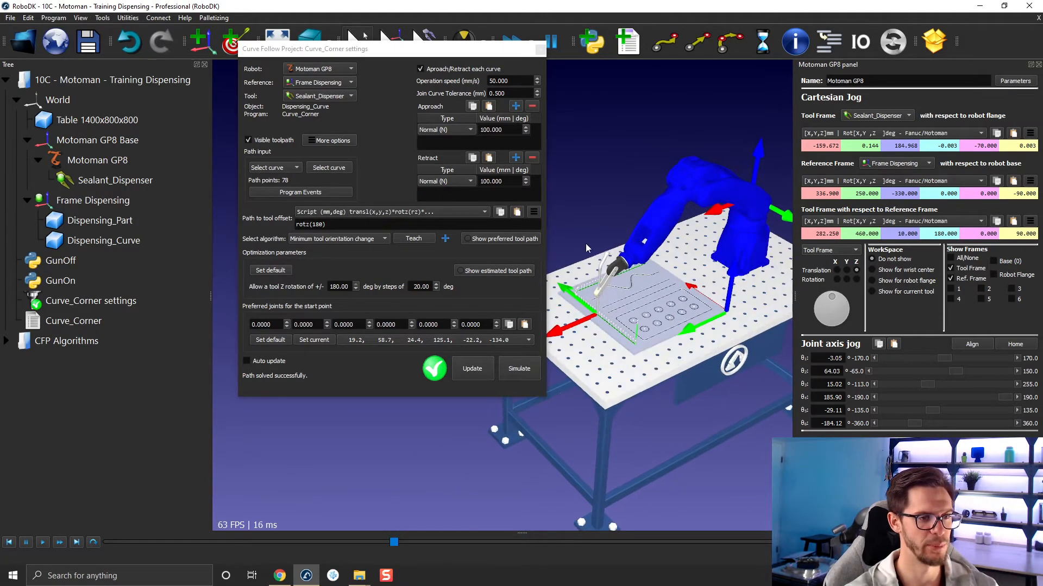
- Preview the preferred tool path again and change the path to tool offset to rotz(90)
left_click(531, 240)
scroll(353, 225, "up", 1)
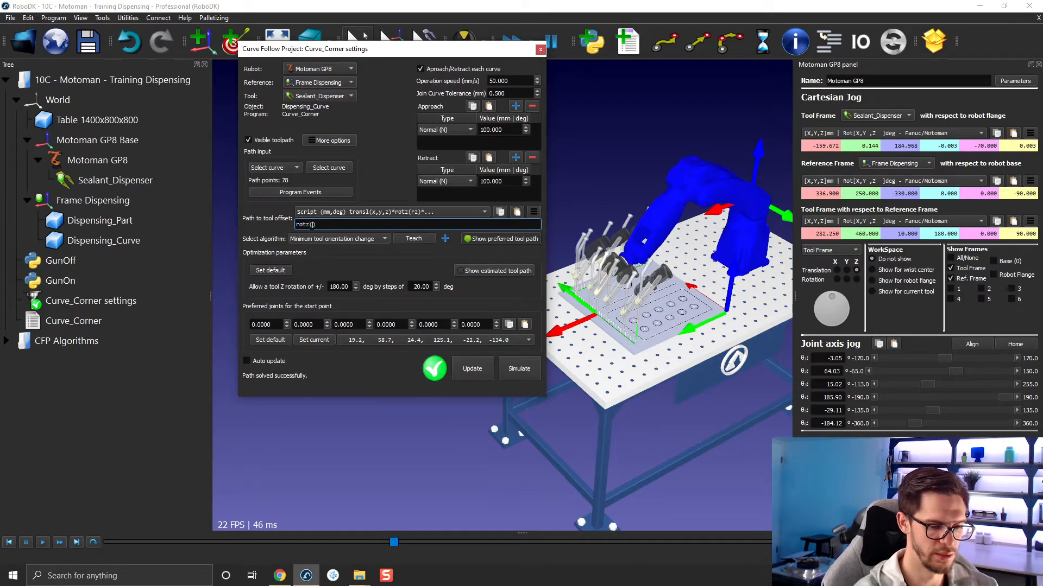
type("0")
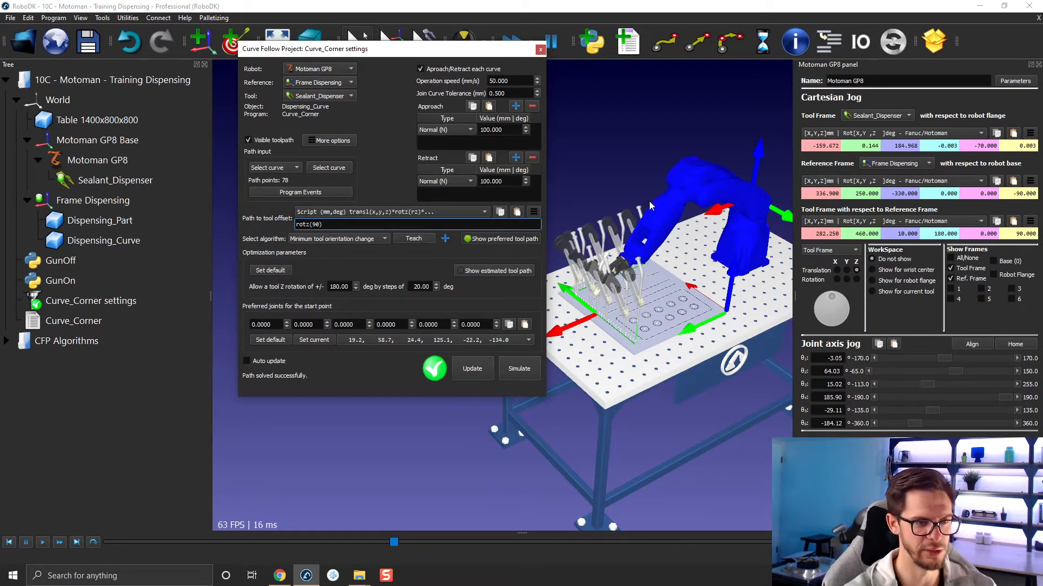
scroll(644, 359, "up", 5)
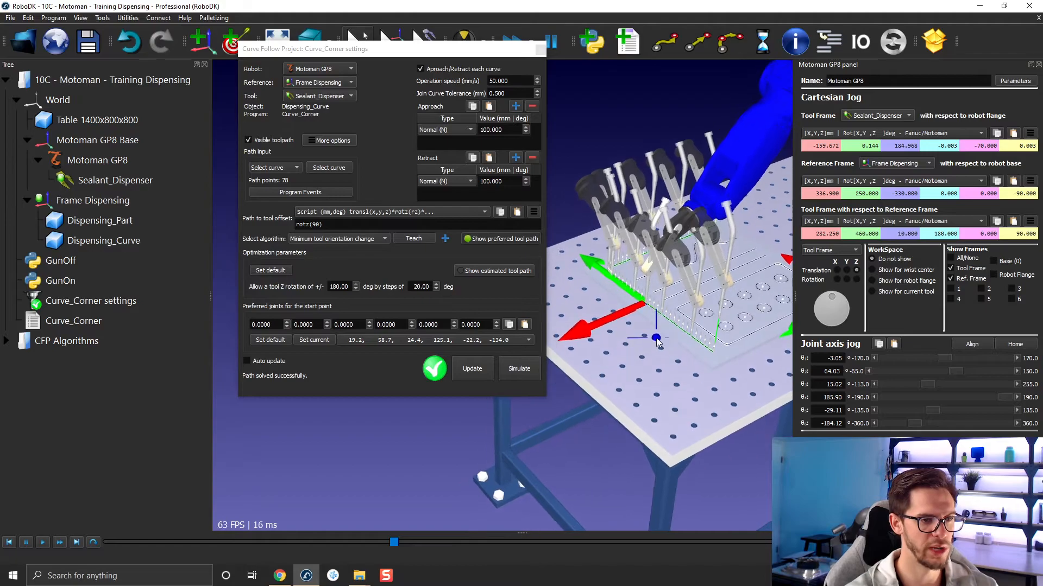
key("alt")
scroll(636, 284, "down", 2)
key("alt")
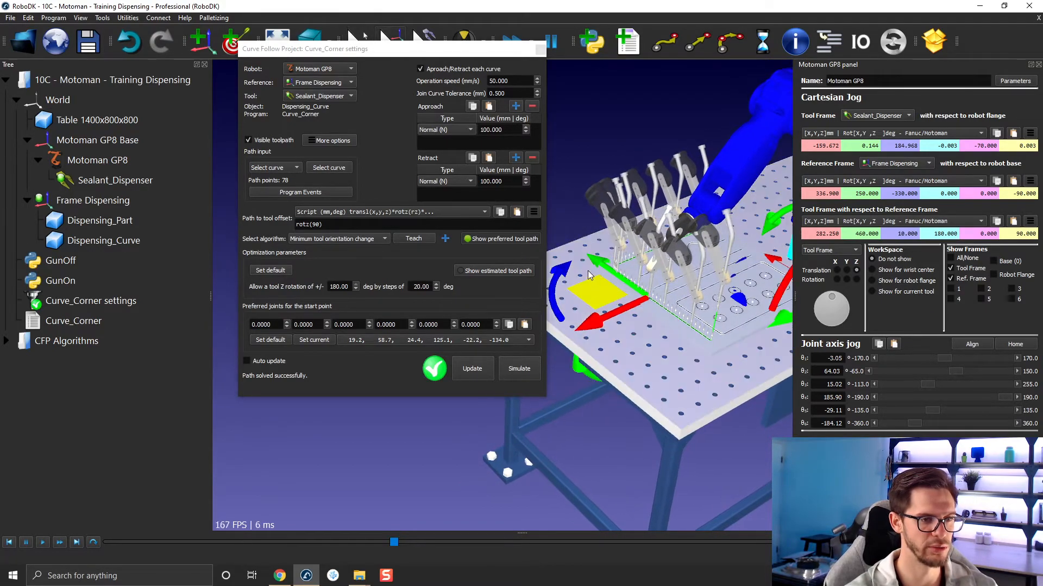
left_click_drag(562, 267, 548, 299, "alt")
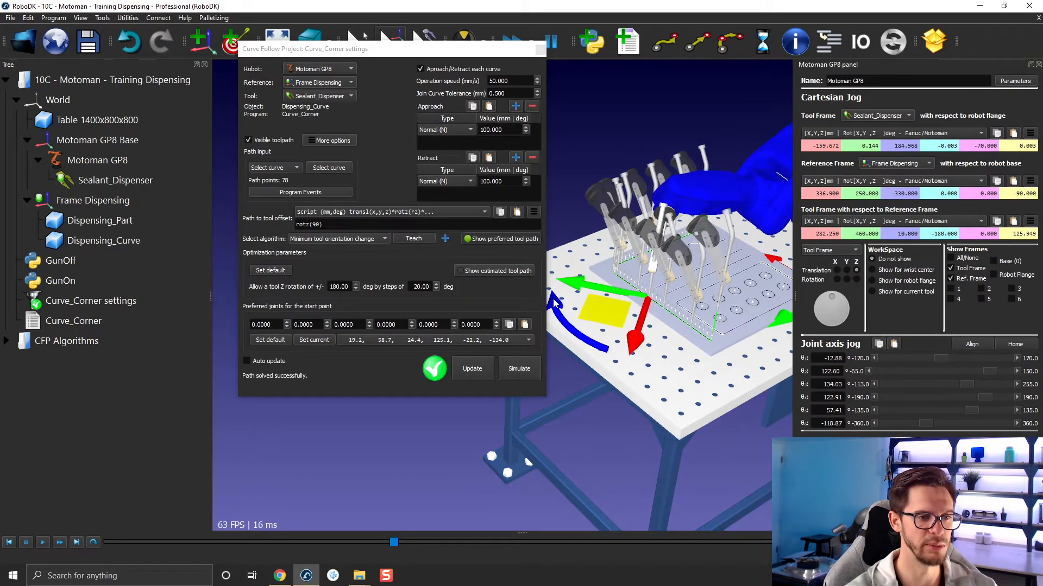
middle_click_drag(676, 322, 577, 280)
scroll(576, 283, "down", 3)
middle_click_drag(684, 207, 703, 206)
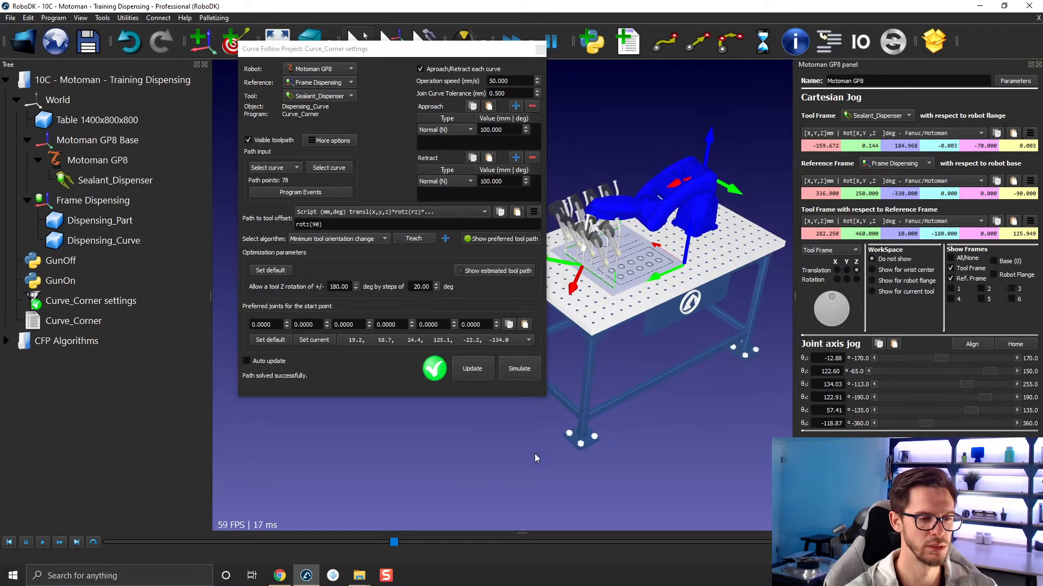
left_click_drag(386, 545, 403, 546)
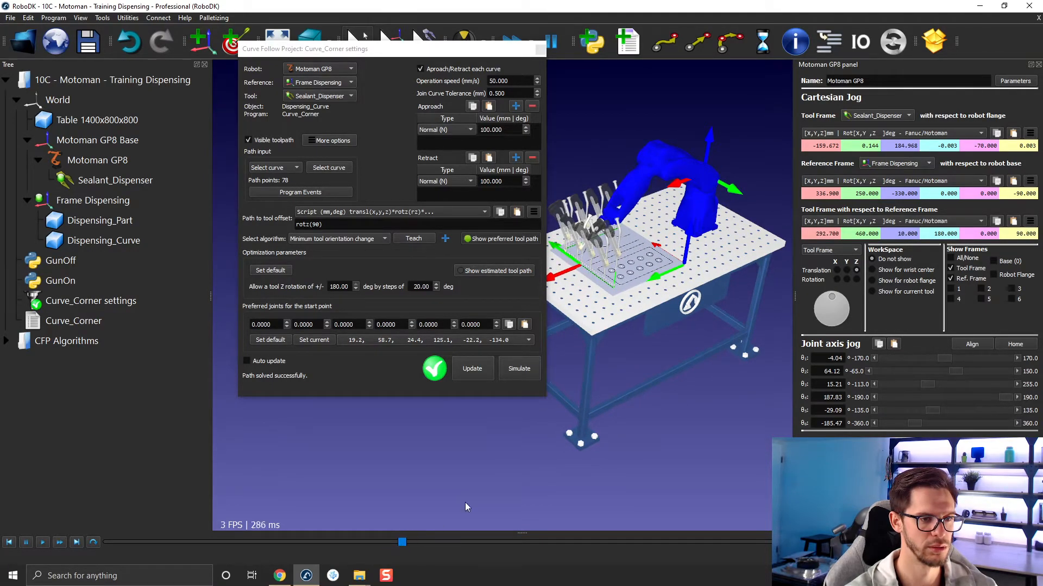
- Move Frame Dispensing to about X 251 mm relative to the robot base, and update and simulate Curve_Corner
scroll(674, 283, "up", 2)
left_click_drag(648, 270, 661, 263, "alt")
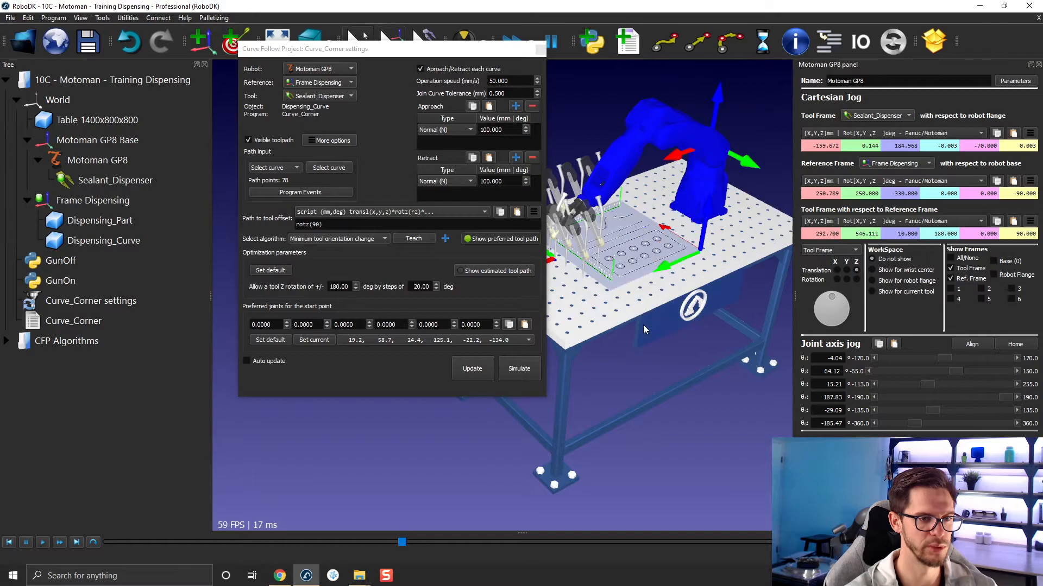
left_click_drag(643, 324, 574, 455)
left_click(493, 369)
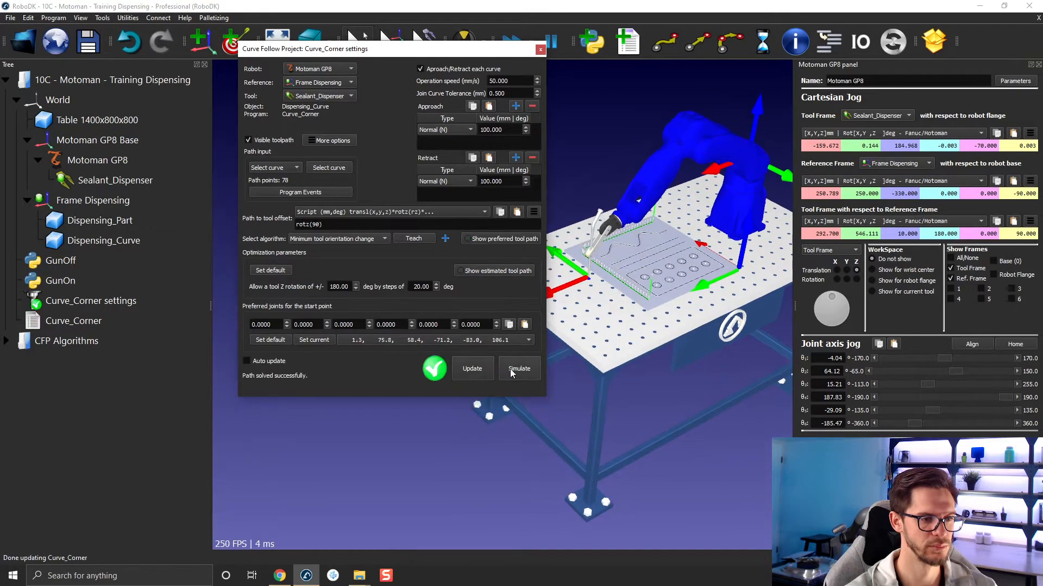
left_click(512, 371)
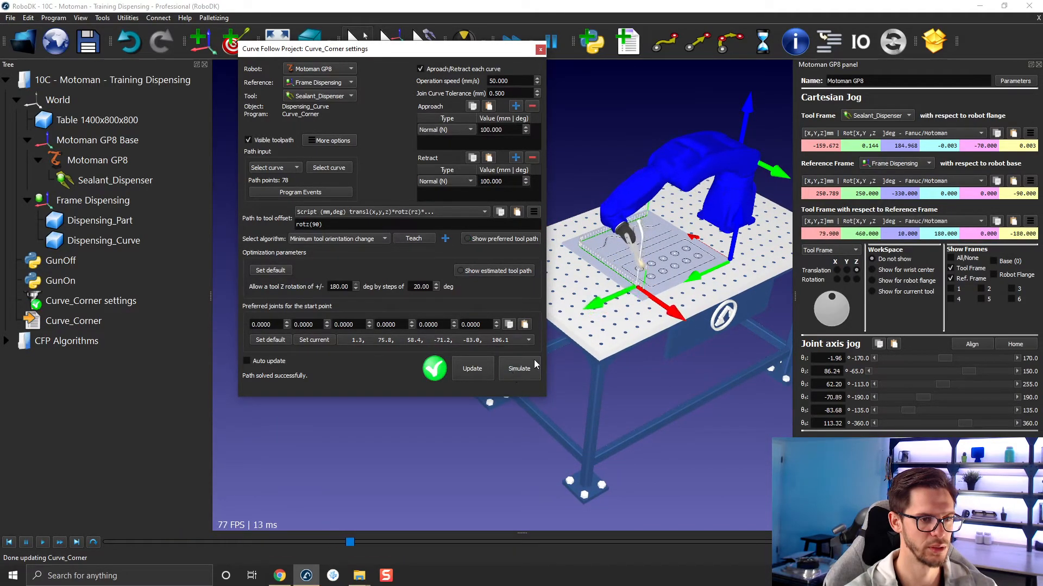
- Rotate the sealant dispenser to about 134° around Z, teach that orientation to Curve_Corner, and update and simulate the program
left_click_drag(646, 324, 587, 328)
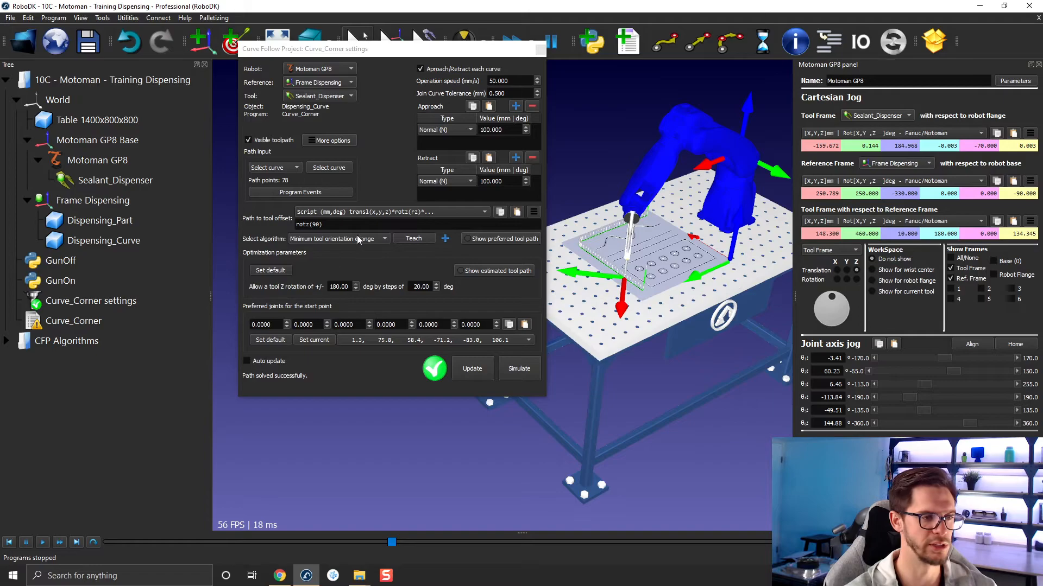
left_click(419, 240)
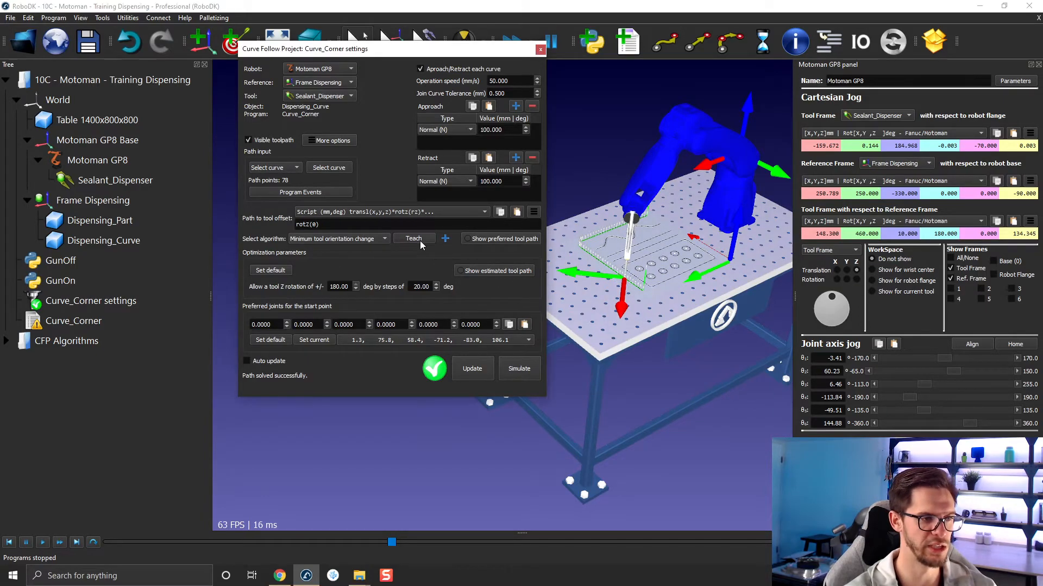
left_click(475, 366)
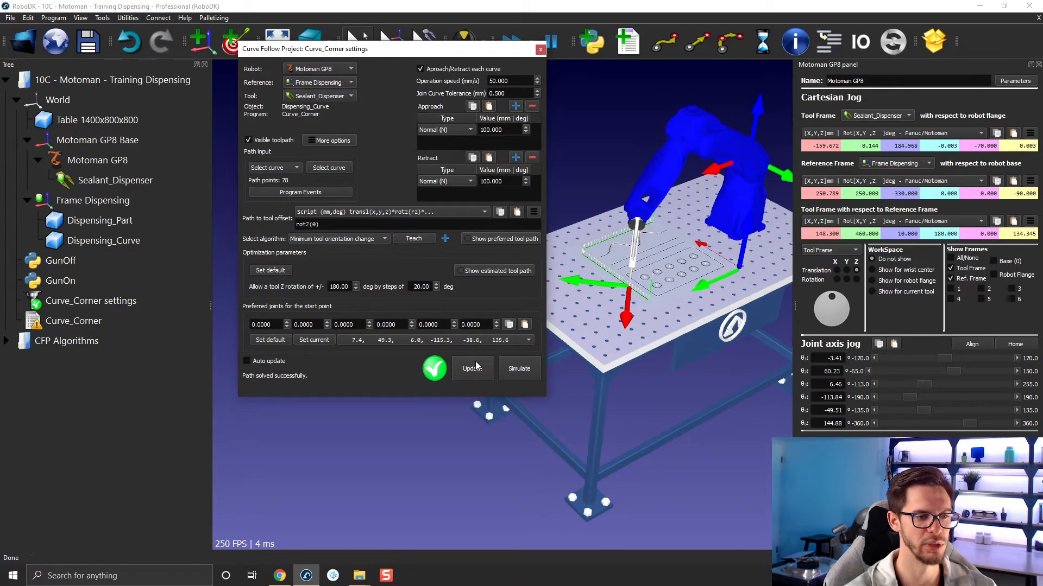
left_click(526, 372)
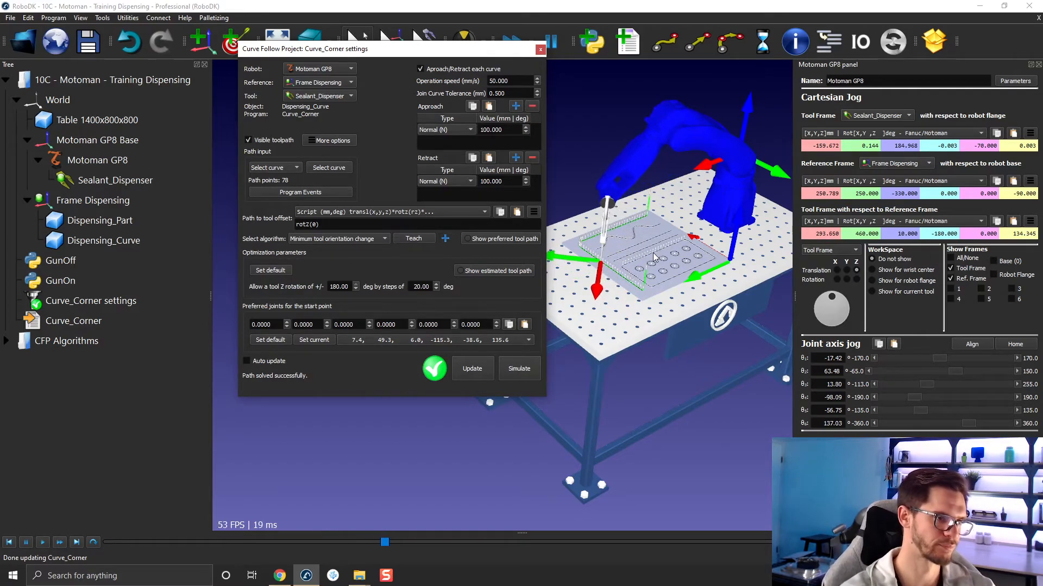
- Stop the program, set the dispenser's Z rotation to 90° relative to Frame Dispensing, and teach and simulate that orientation
middle_click_drag(588, 357, 639, 370)
key("Escape")
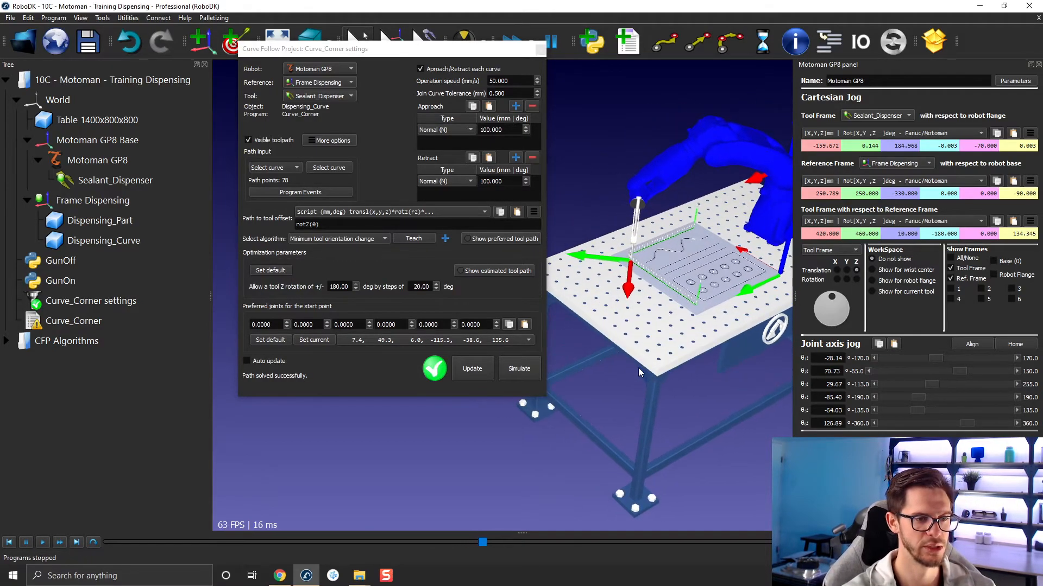
key("alt")
left_click_drag(613, 305, 567, 295)
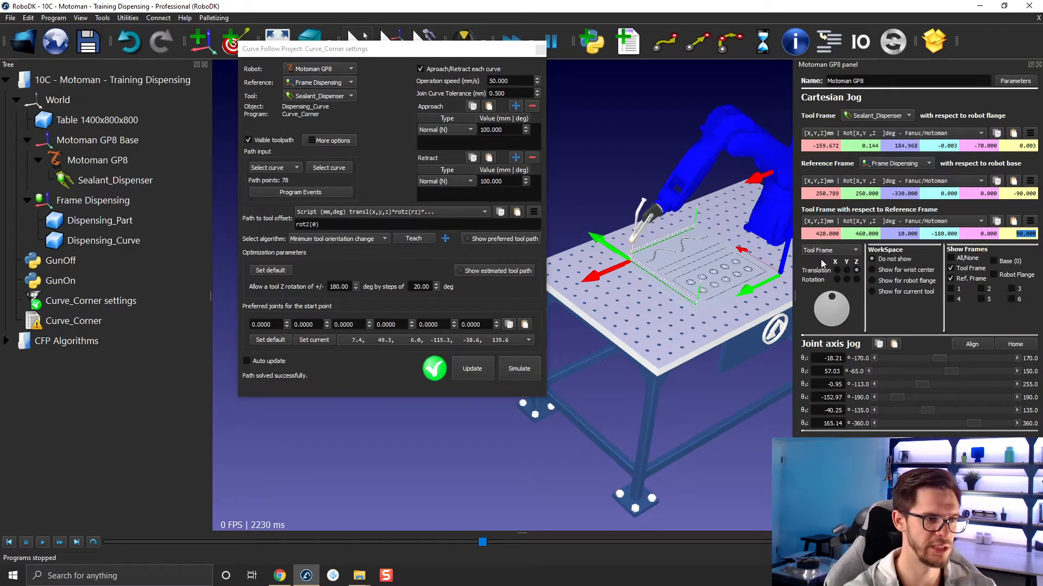
left_click(414, 239)
left_click(506, 373)
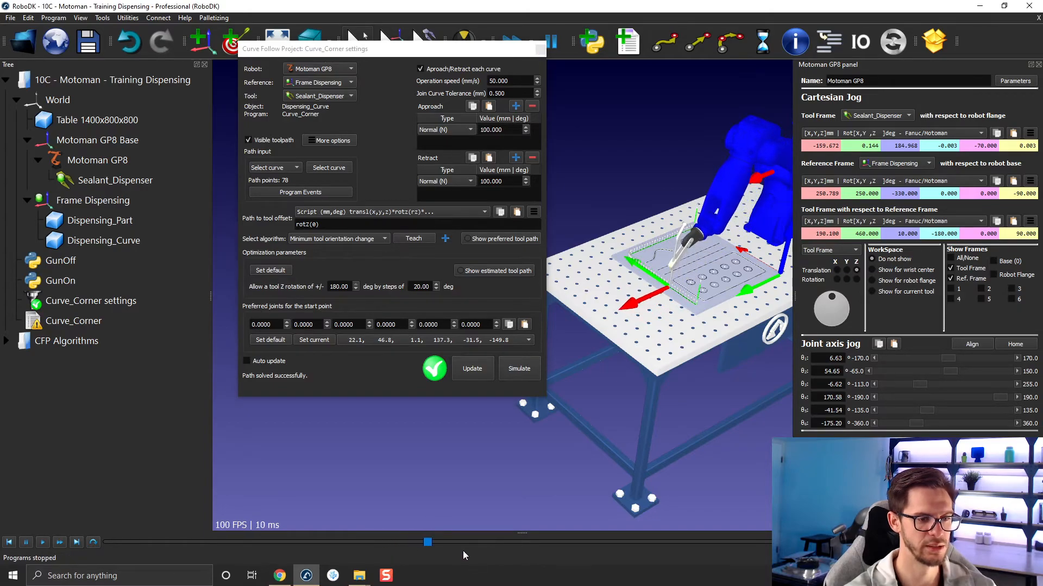
left_click_drag(430, 543, 923, 542)
- Move Frame Dispensing to about X 301 mm relative to the robot base and update Curve_Corner
right_click_drag(635, 391, 543, 418)
left_click_drag(703, 342, 680, 371, "alt")
left_click(479, 372)
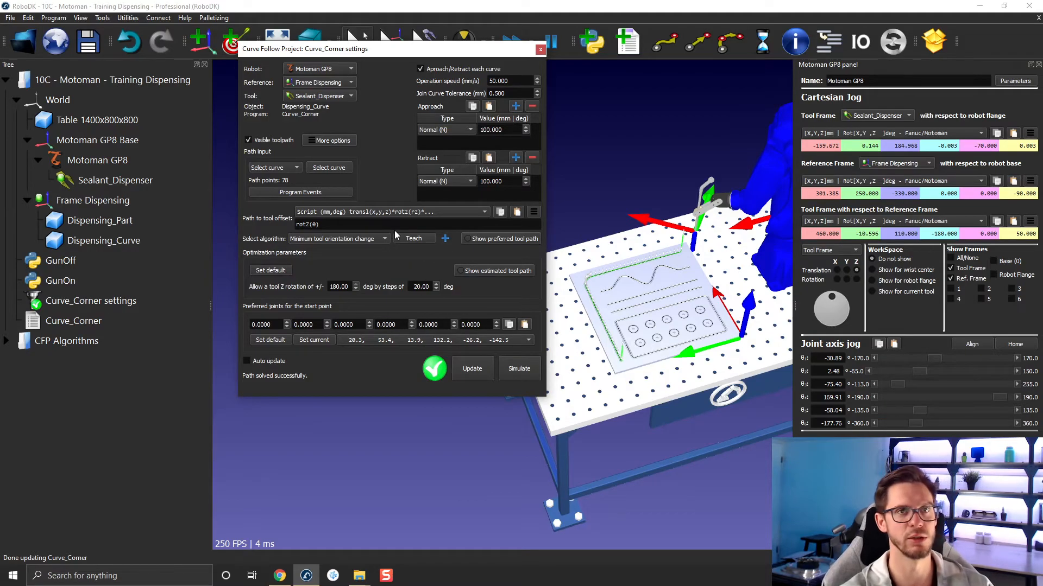
left_click(365, 214)
left_click(365, 214)
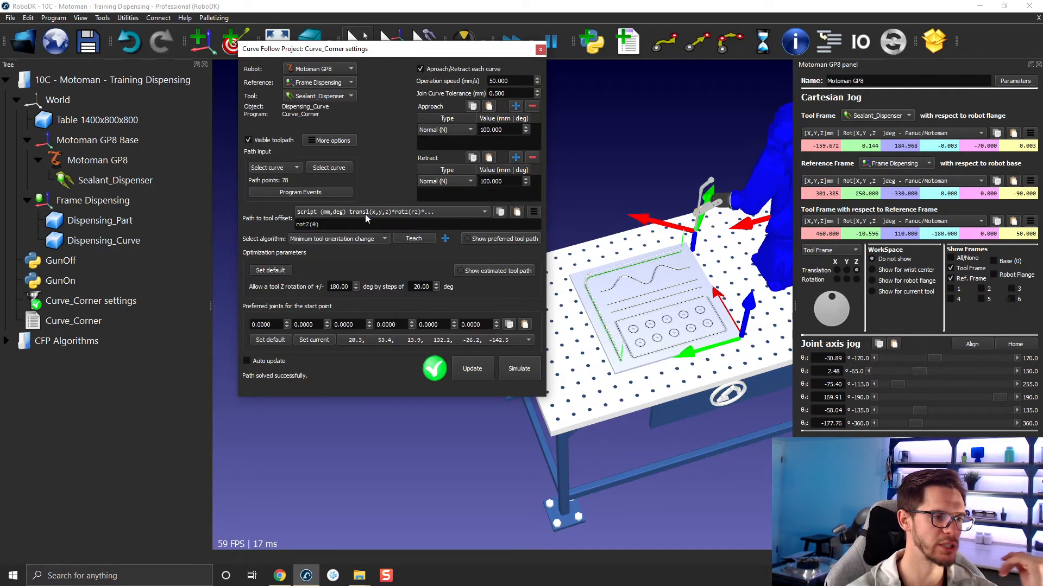
- Switch Curve_Corner's path to tool offset to the Fanuc/Motoman XYZ rotation format and show the preferred tool path
left_click(365, 214)
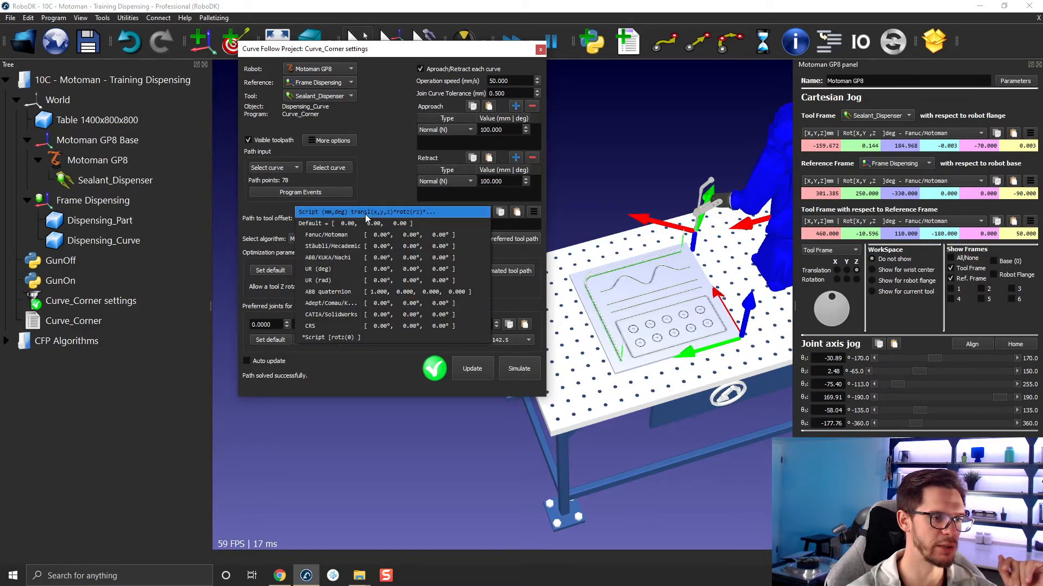
left_click(382, 235)
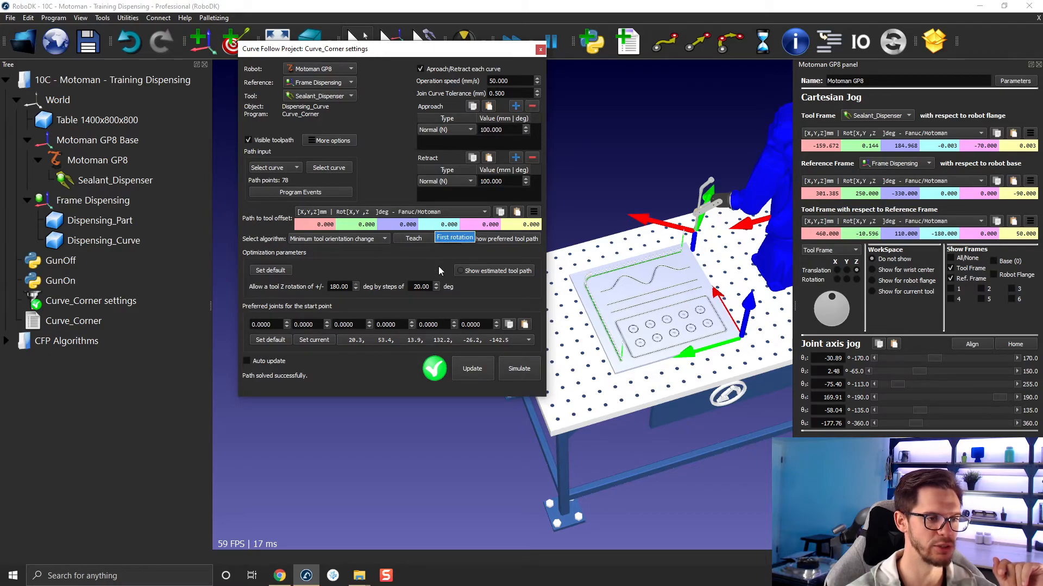
left_click(428, 226)
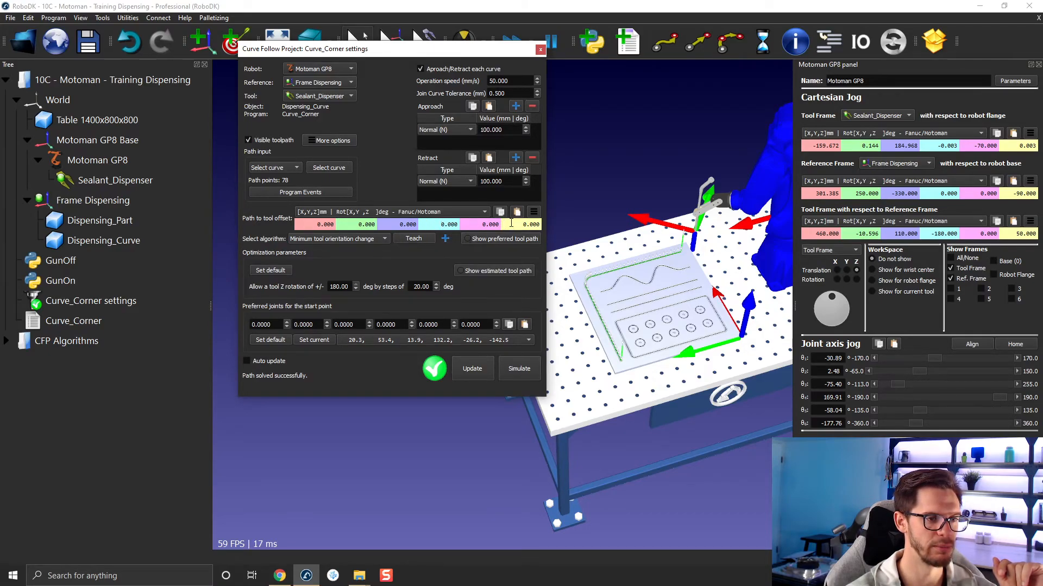
left_click(511, 243)
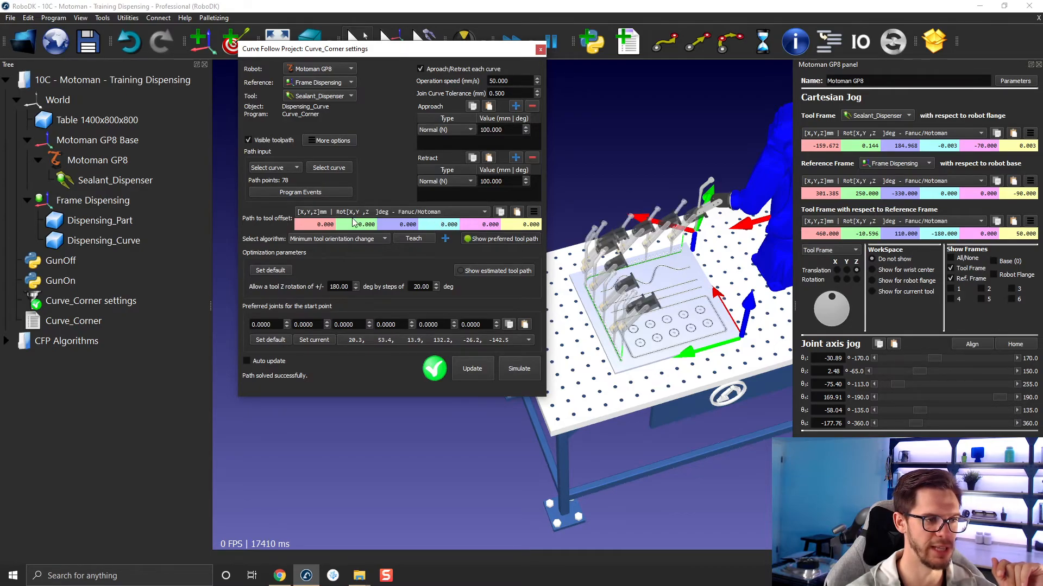
- Set the path to tool offset rotations to -35° around X, -30° around Y and -30° around Z
type("-20")
key("Return")
scroll(441, 225, "down", 3)
right_click_drag(581, 266, 609, 263)
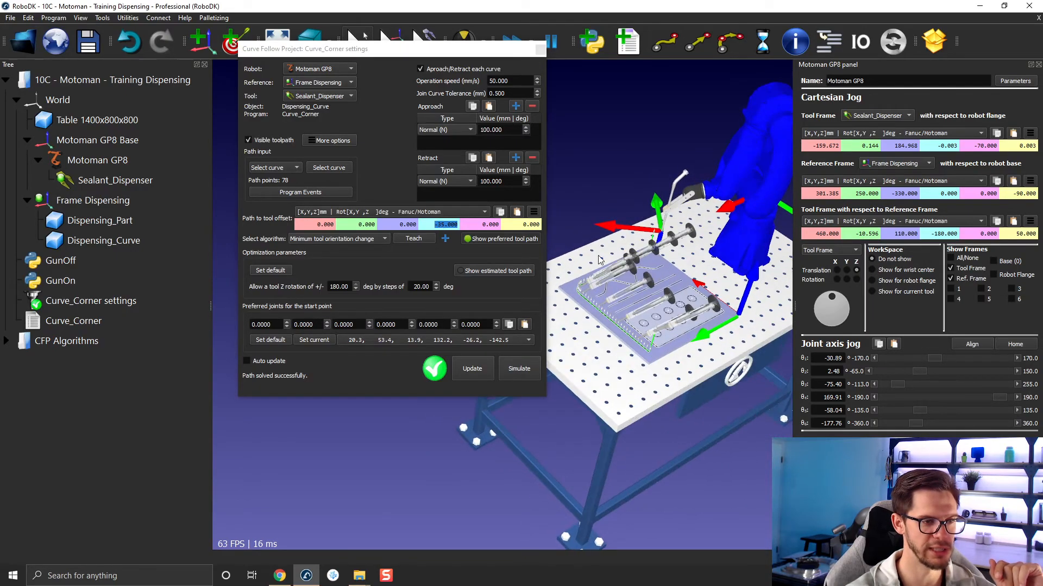
double_click(492, 225)
scroll(494, 227, "down", 6)
double_click(524, 225)
scroll(524, 227, "down", 3)
scroll(524, 227, "down", 3)
- Update Curve_Corner with the tilted tool offset and simulate the dispenser following the curve
left_click(478, 378)
left_click(503, 372)
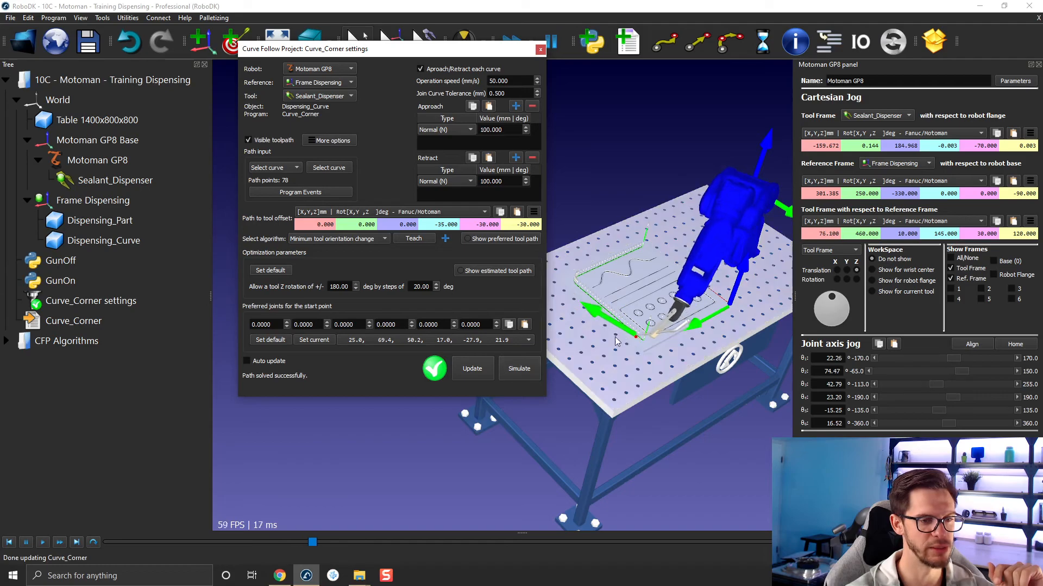
scroll(602, 346, "up", 4)
right_click_drag(660, 331, 717, 327)
scroll(718, 333, "down", 3)
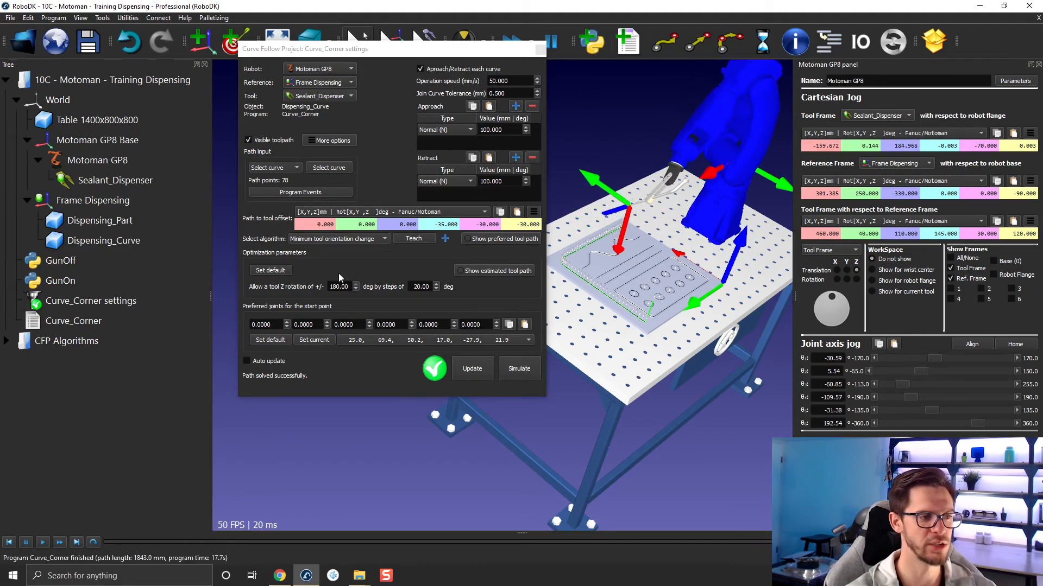
scroll(653, 284, "up", 3)
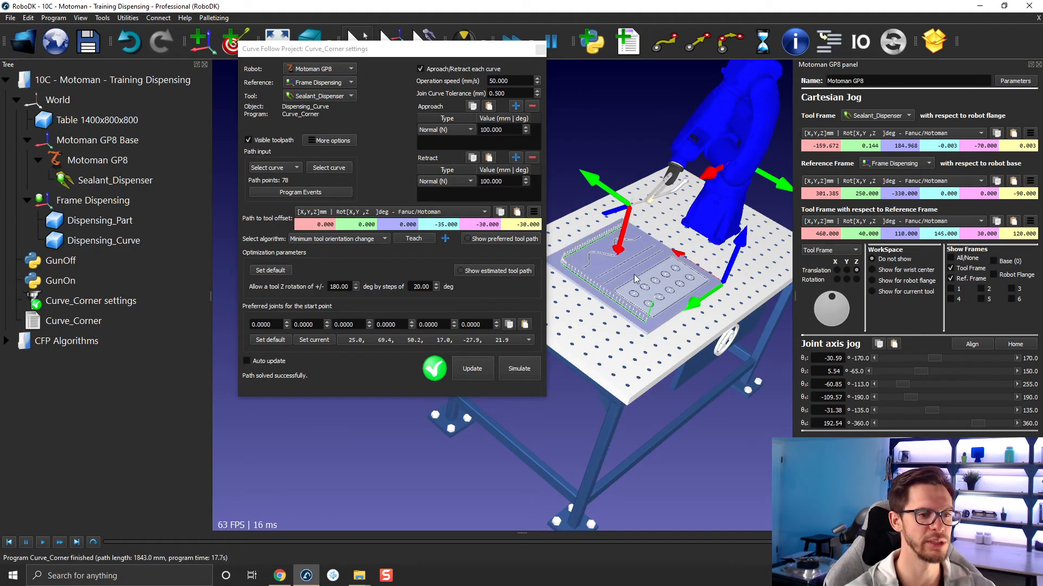
left_click_drag(645, 284, 613, 279)
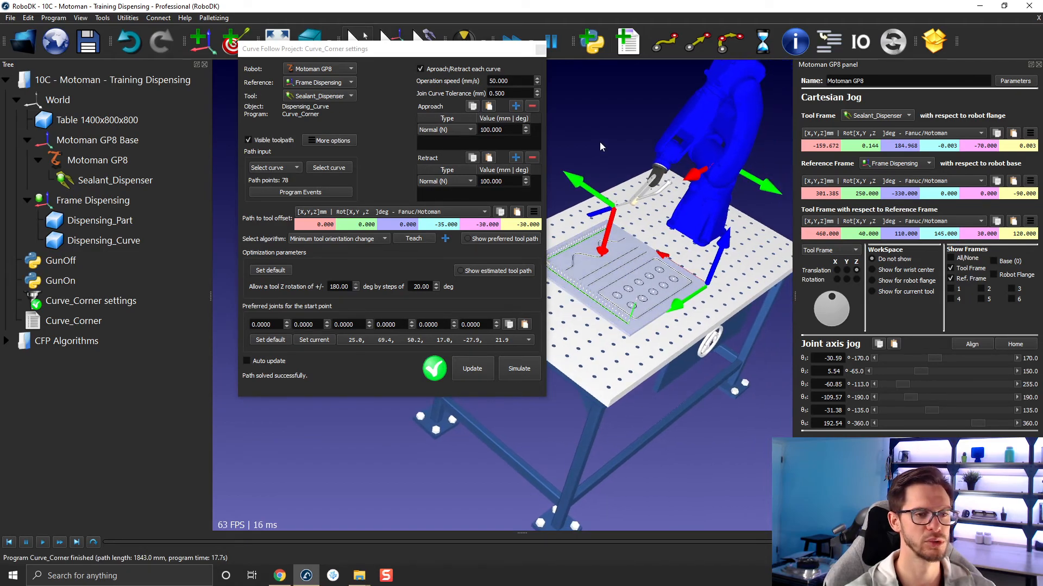